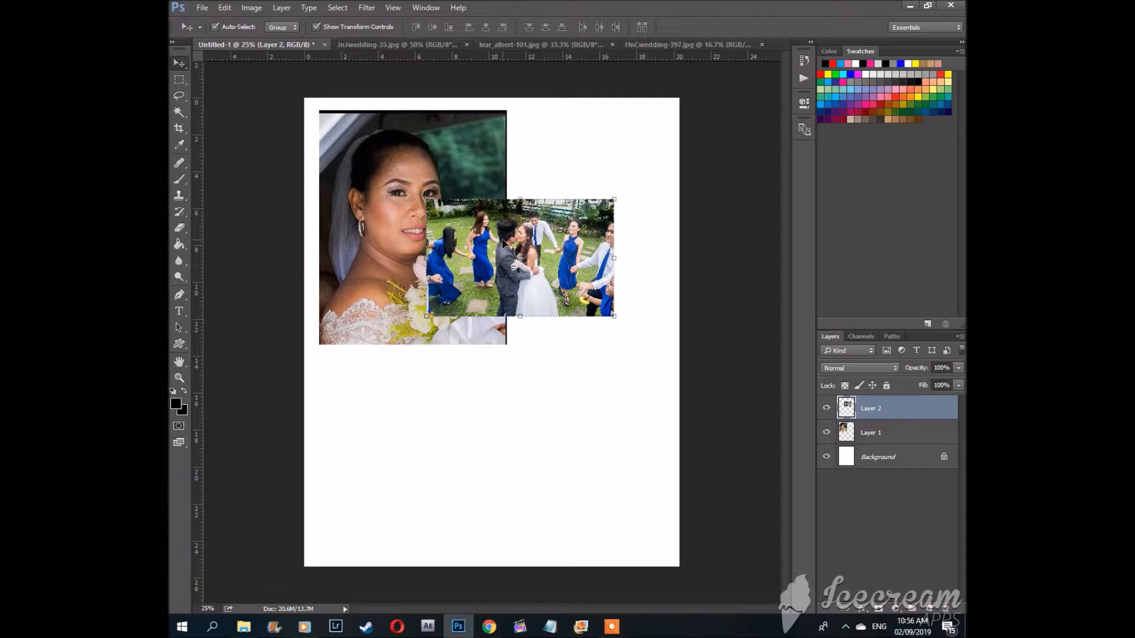
Step: Move the wedding group photo up and to the right on the page
left_click_drag(490, 235, 530, 208)
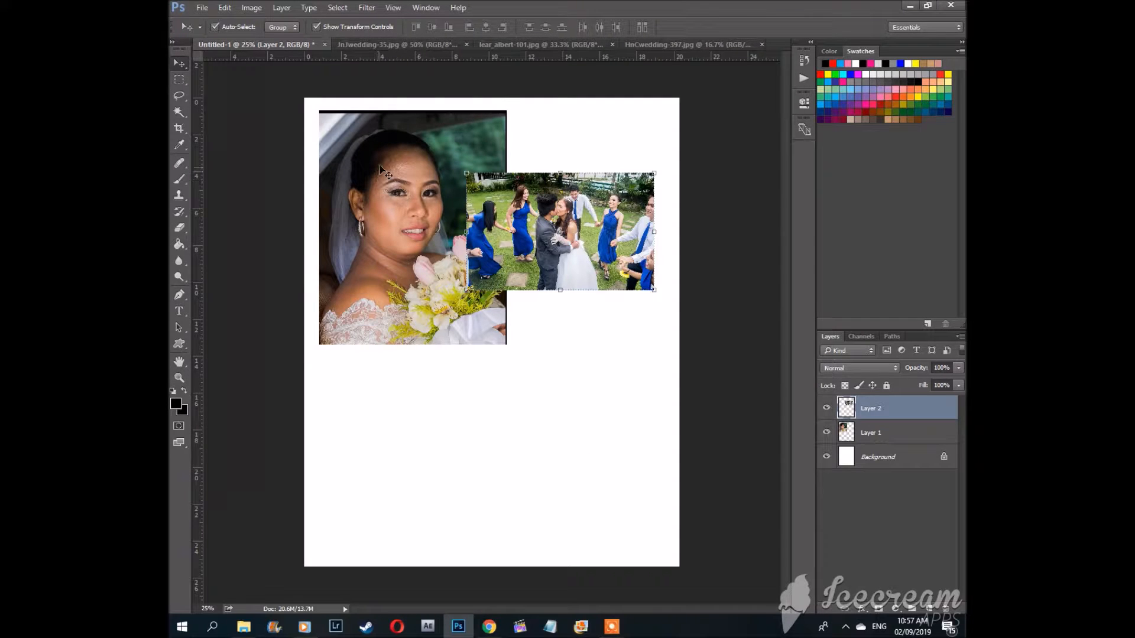
Step: Select the bride portrait and the group photo layers in turn by picking them on the canvas
left_click(377, 148)
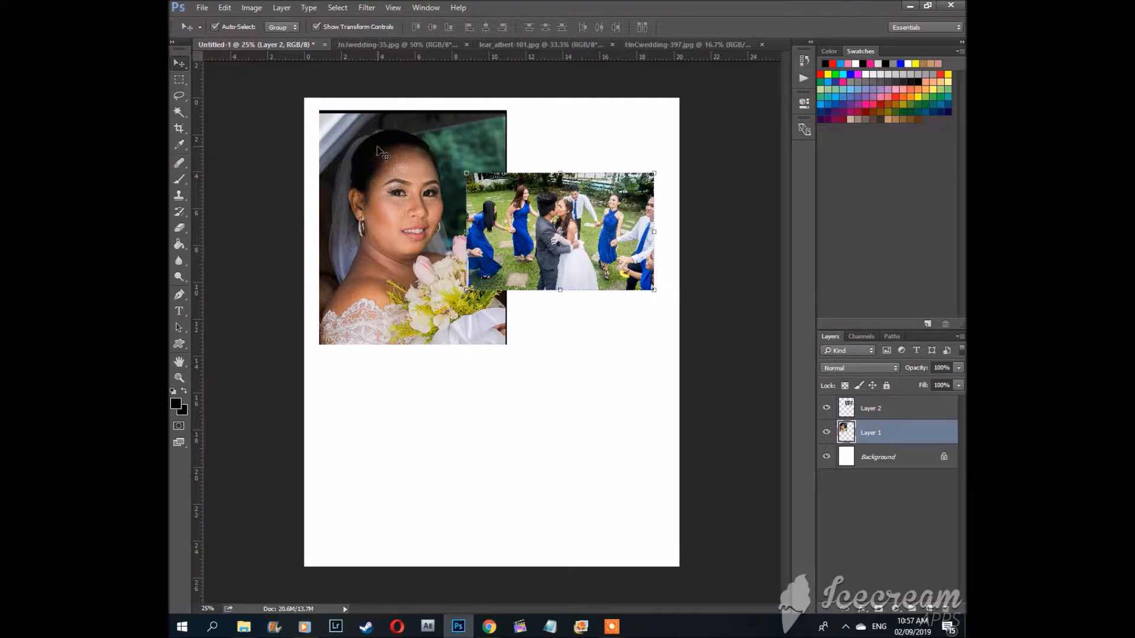
left_click(598, 228)
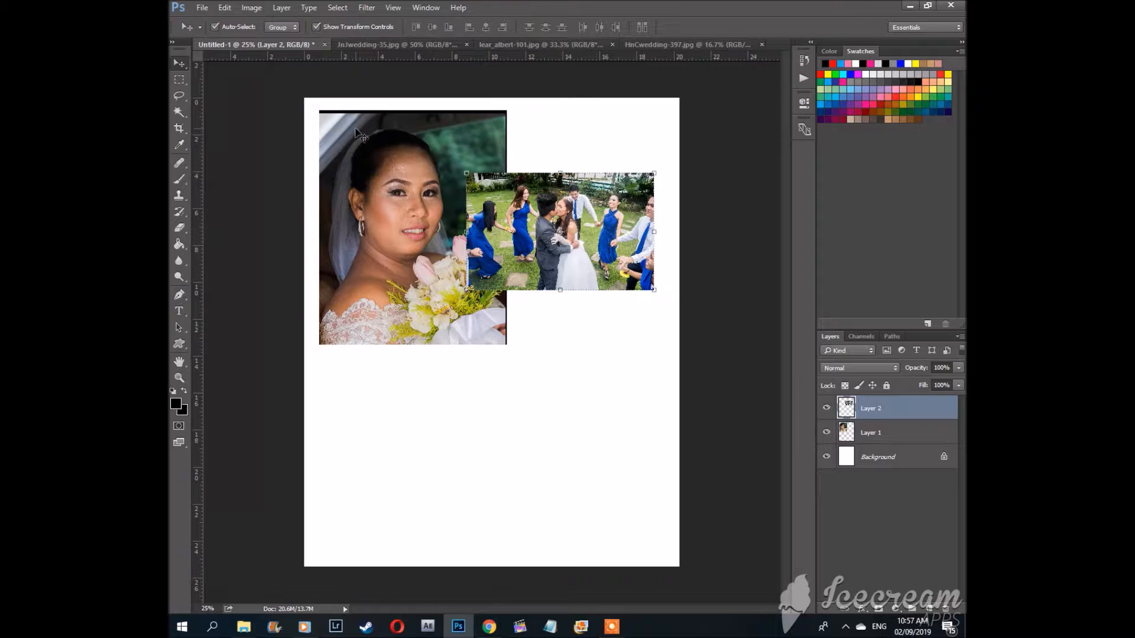
left_click(384, 138)
left_click(586, 248)
Step: Try erasing part of the group photo with an enlarged Eraser brush, and undo the stroke
left_click(180, 229)
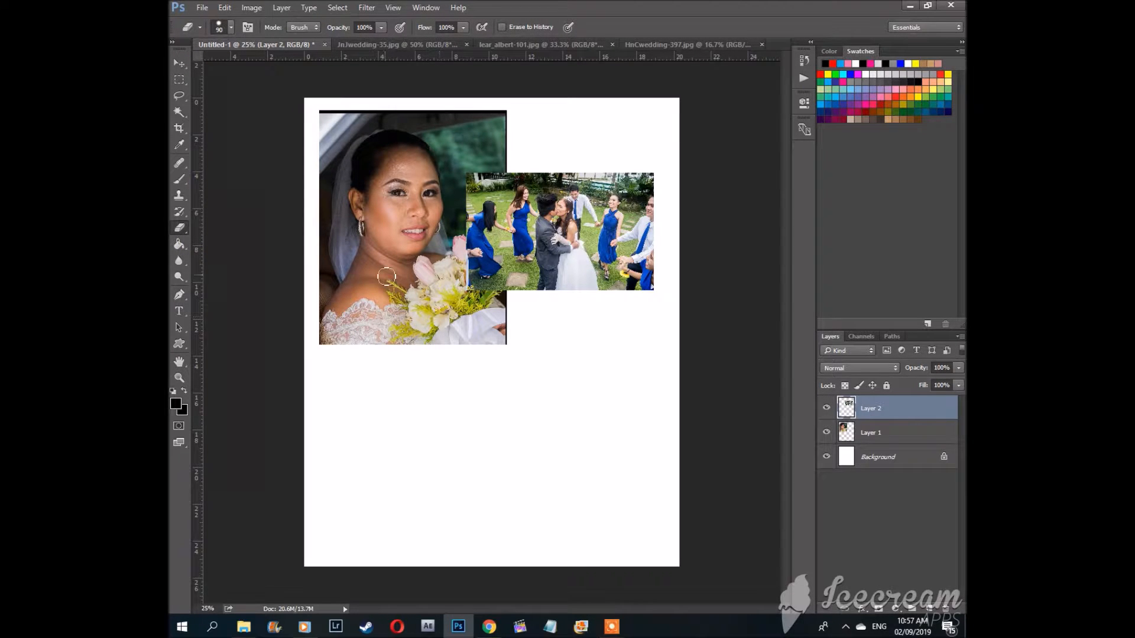
key("bracketright")
key("bracketright")
key("bracketright")
mouse_move(486, 281)
left_mouse_down()
mouse_move(475, 261)
mouse_move(527, 255)
left_mouse_up()
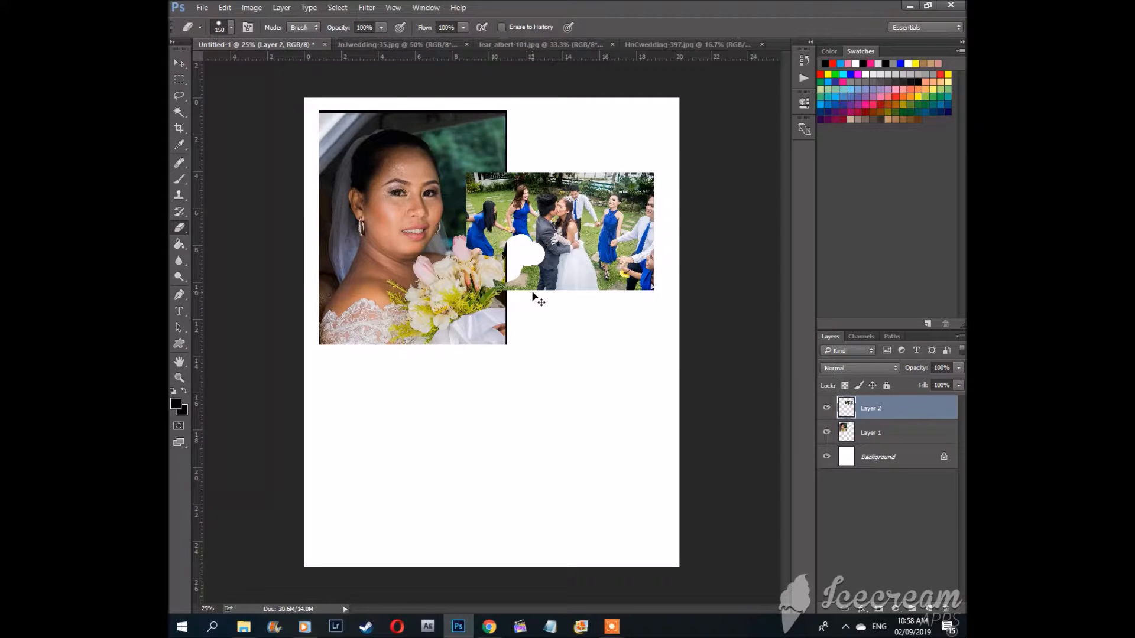
key("ctrl+z")
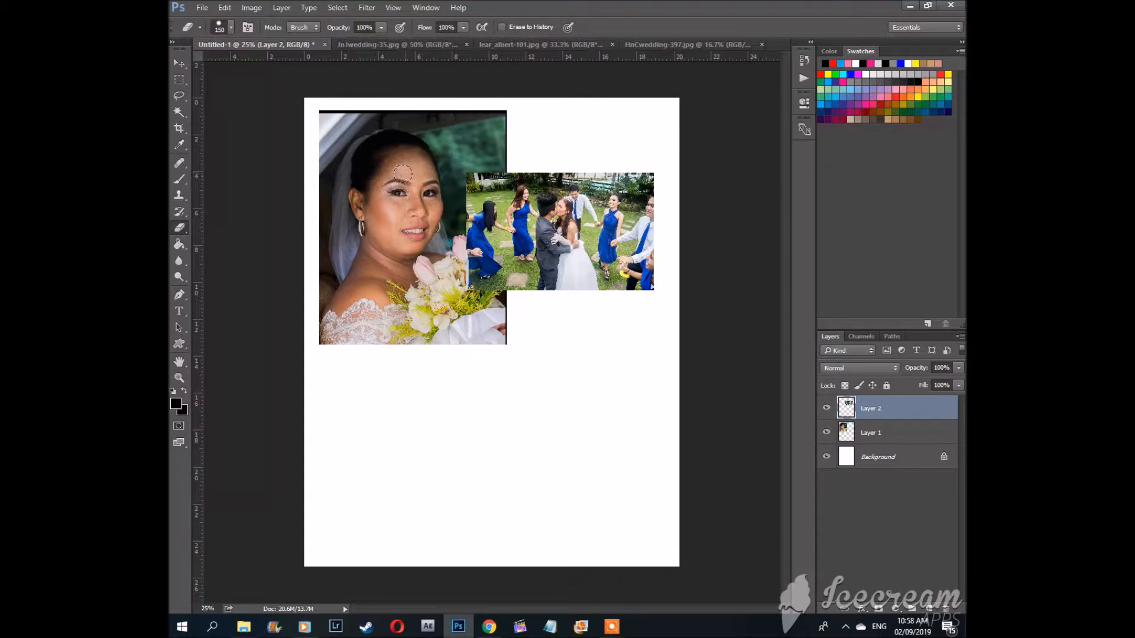
Step: Move the bride portrait slightly down and to the right with the Move tool
key("v")
left_click(391, 160)
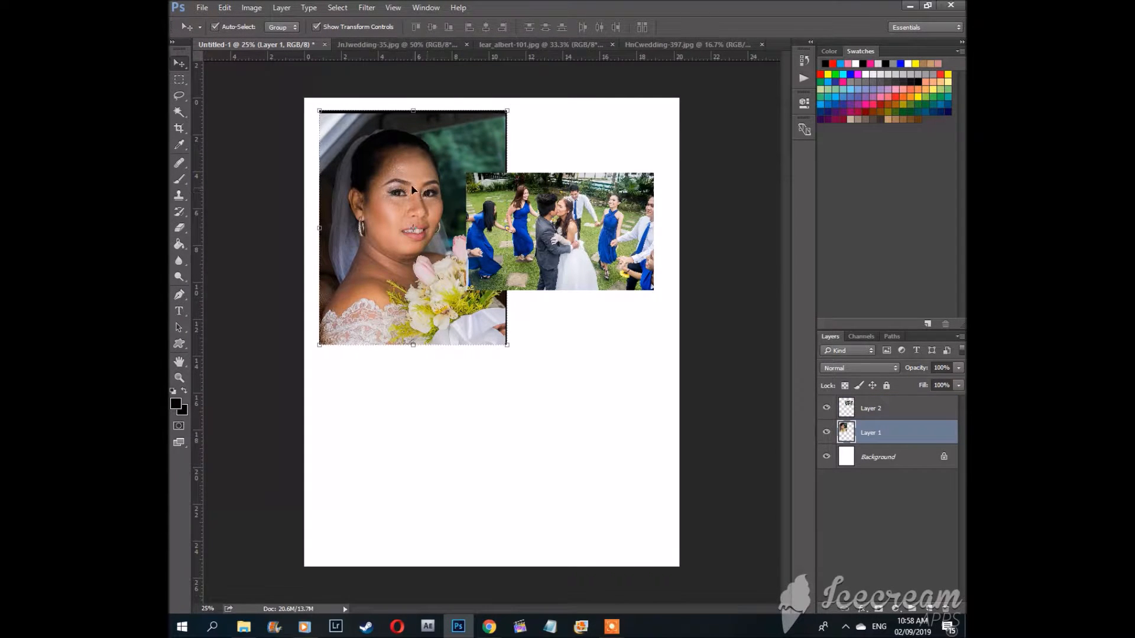
mouse_move(400, 157)
left_mouse_down()
mouse_move(473, 337)
mouse_move(579, 197)
mouse_move(447, 238)
mouse_move(467, 164)
mouse_move(380, 195)
mouse_move(442, 172)
mouse_move(411, 203)
mouse_move(404, 168)
left_mouse_up()
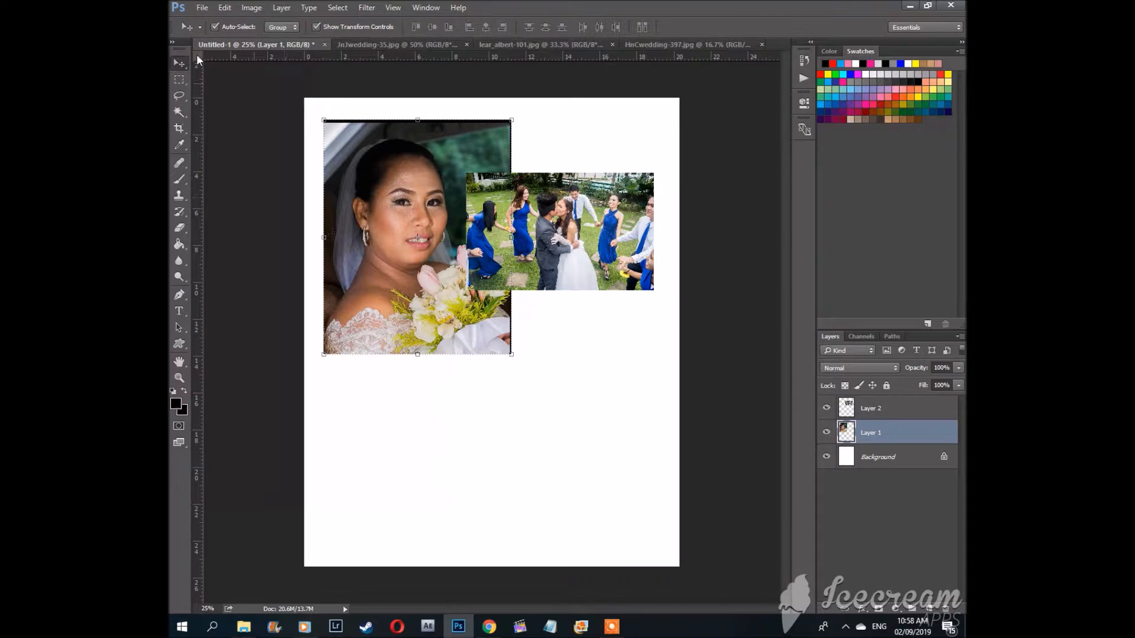
Step: Inspect the Marquee tool's variants and switch between the Move and Marquee tools
left_click(175, 78)
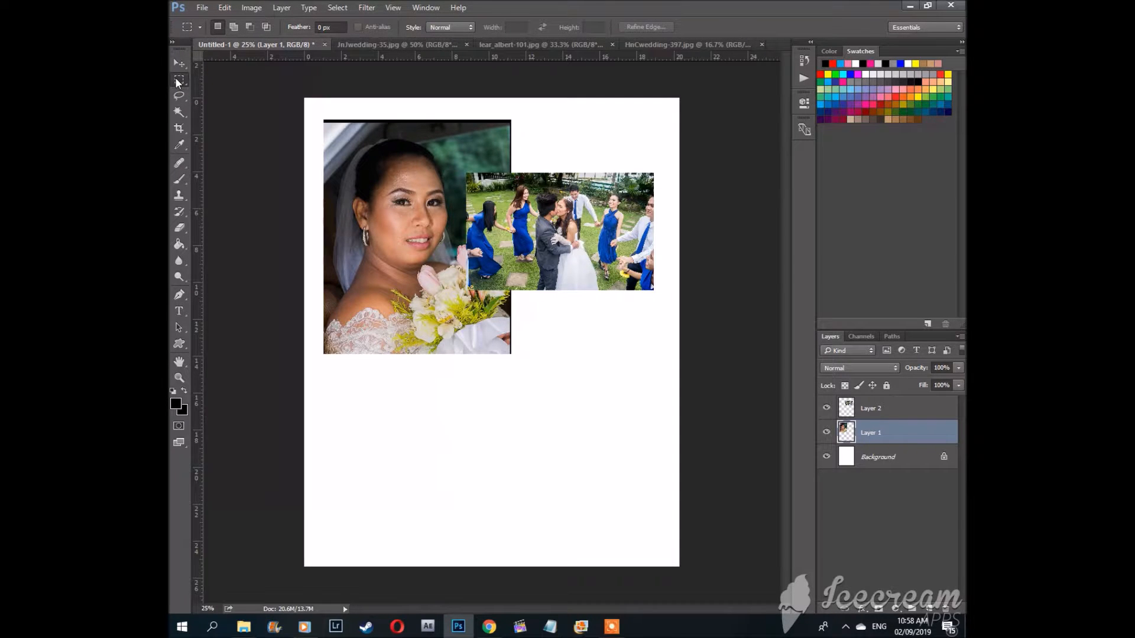
right_click(175, 80)
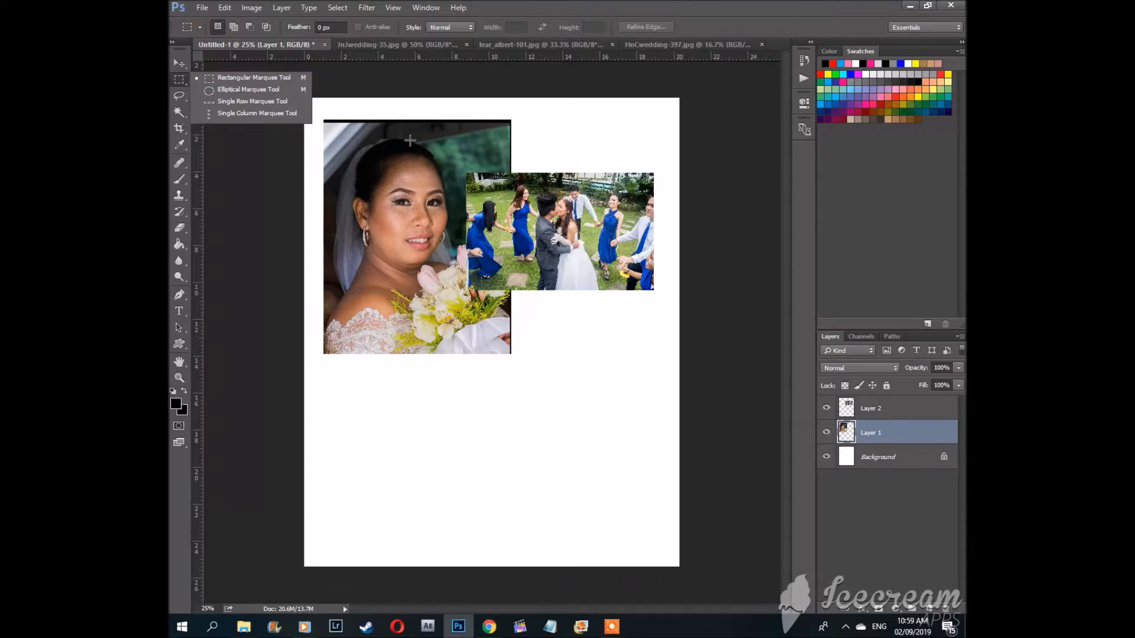
mouse_move(617, 630)
left_click(498, 2)
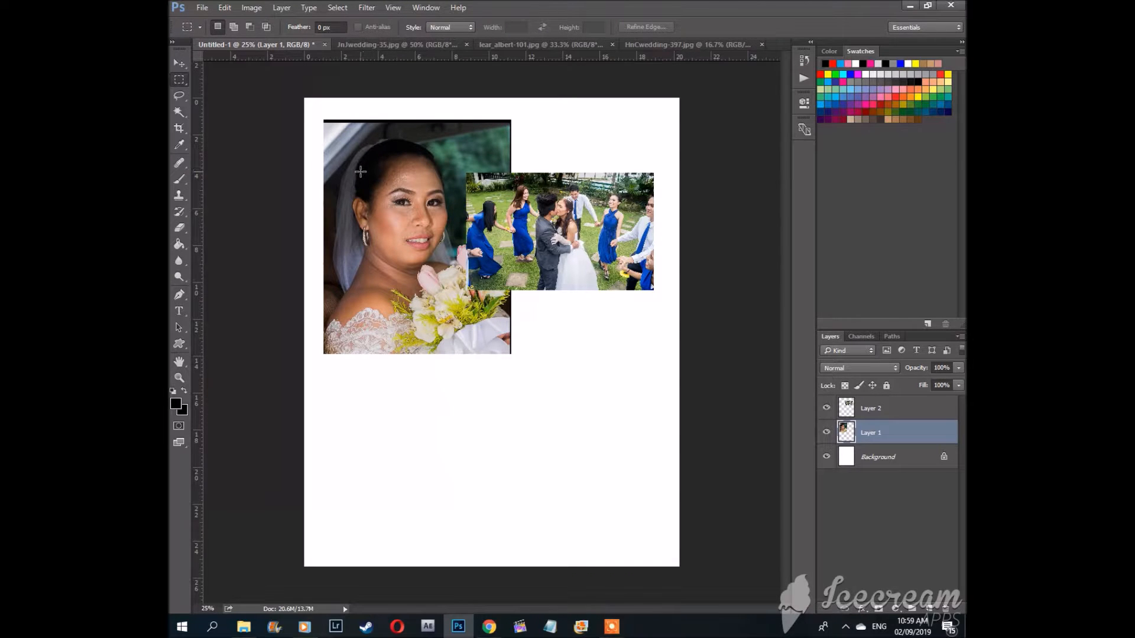
key("v")
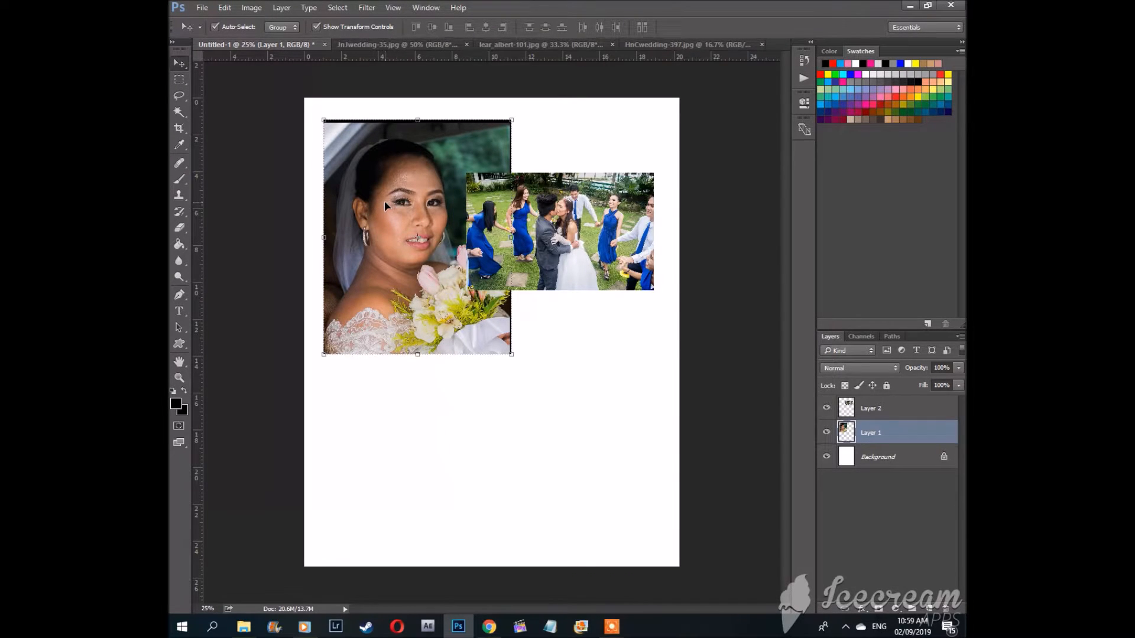
key("m")
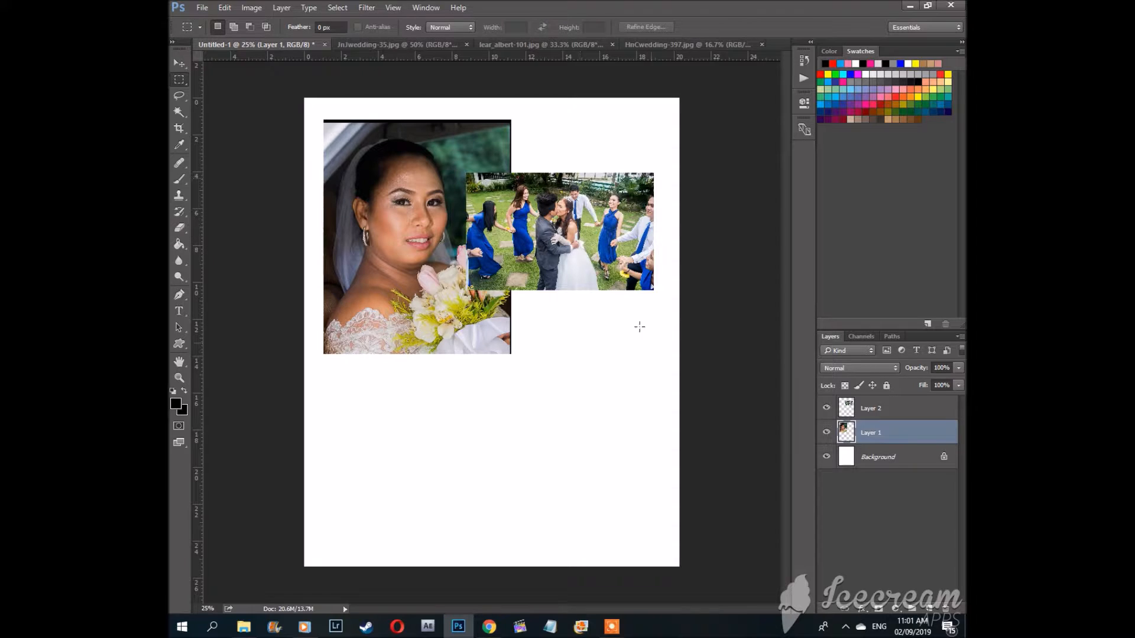
Step: Hide the group photo layer after toggling its visibility off and on
left_click(828, 409)
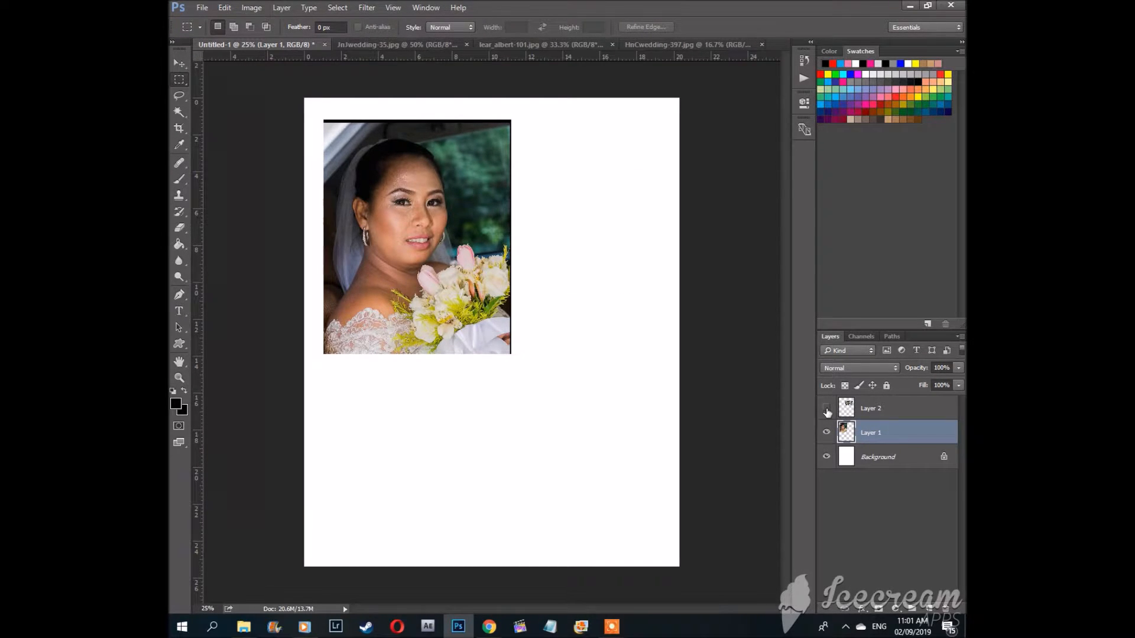
left_click(827, 409)
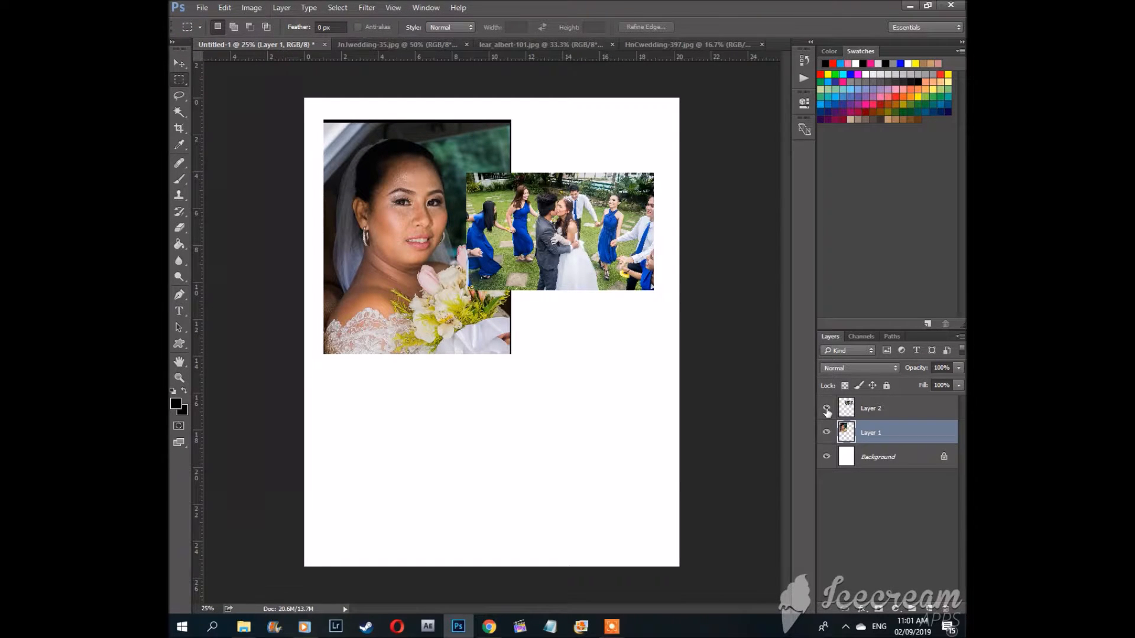
left_click(827, 409)
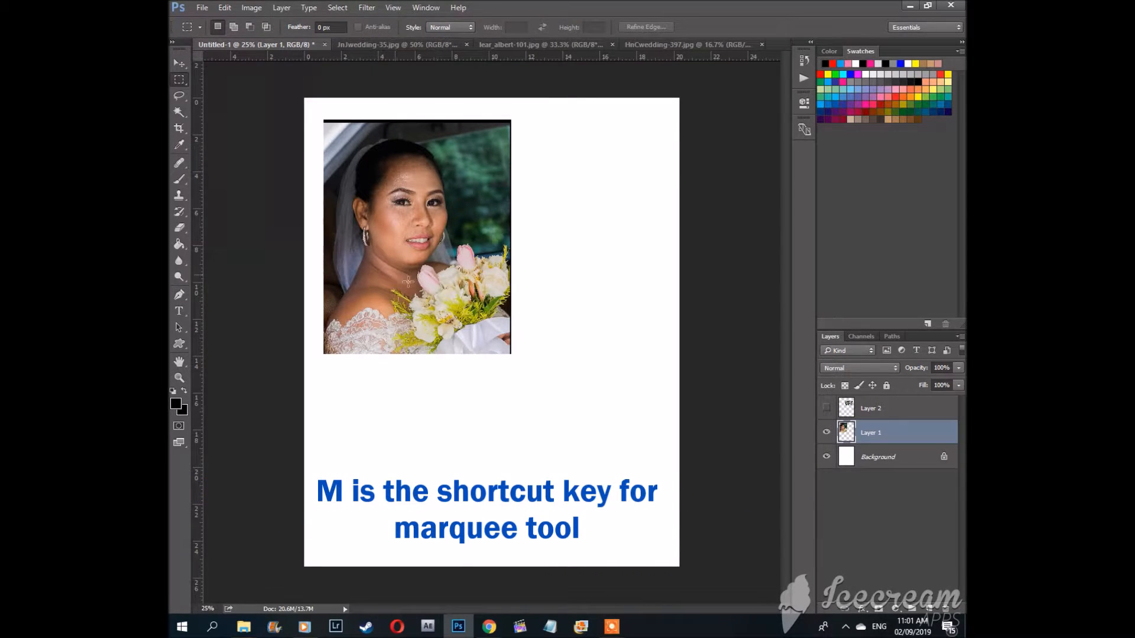
Step: Draw a rectangular marquee selection over the bride's face and shoulders
key("v")
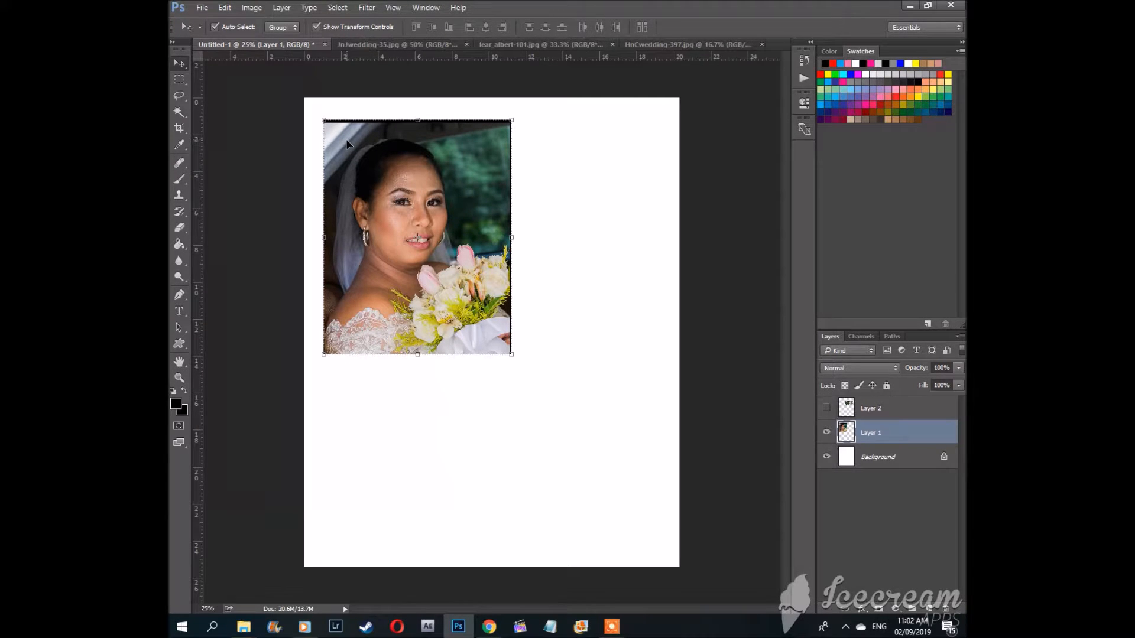
key("m")
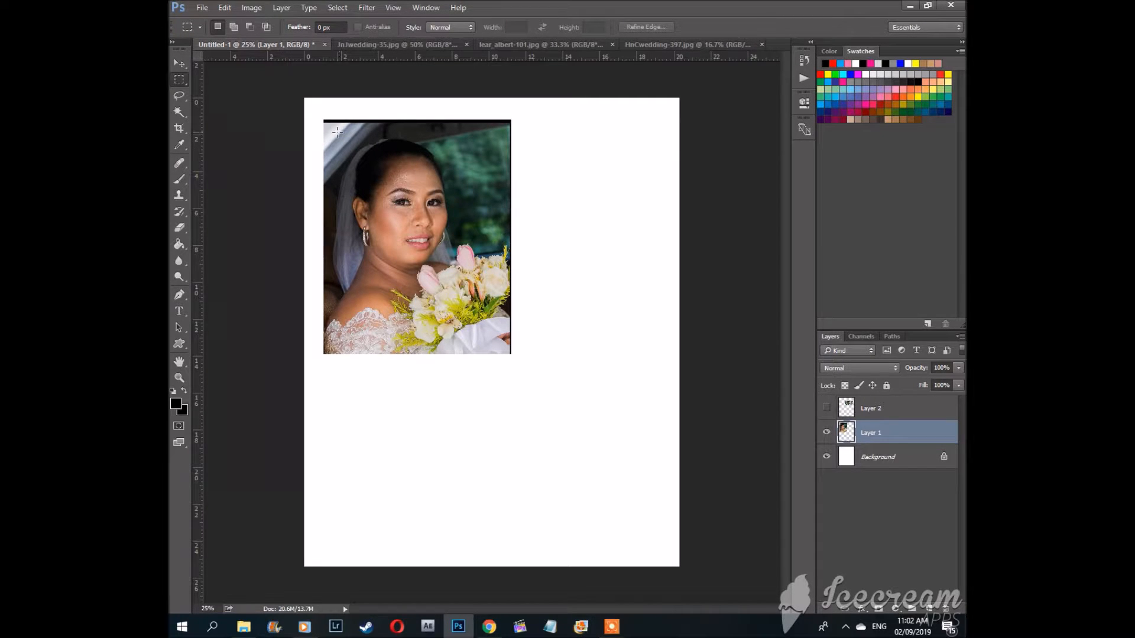
left_click_drag(337, 132, 468, 320)
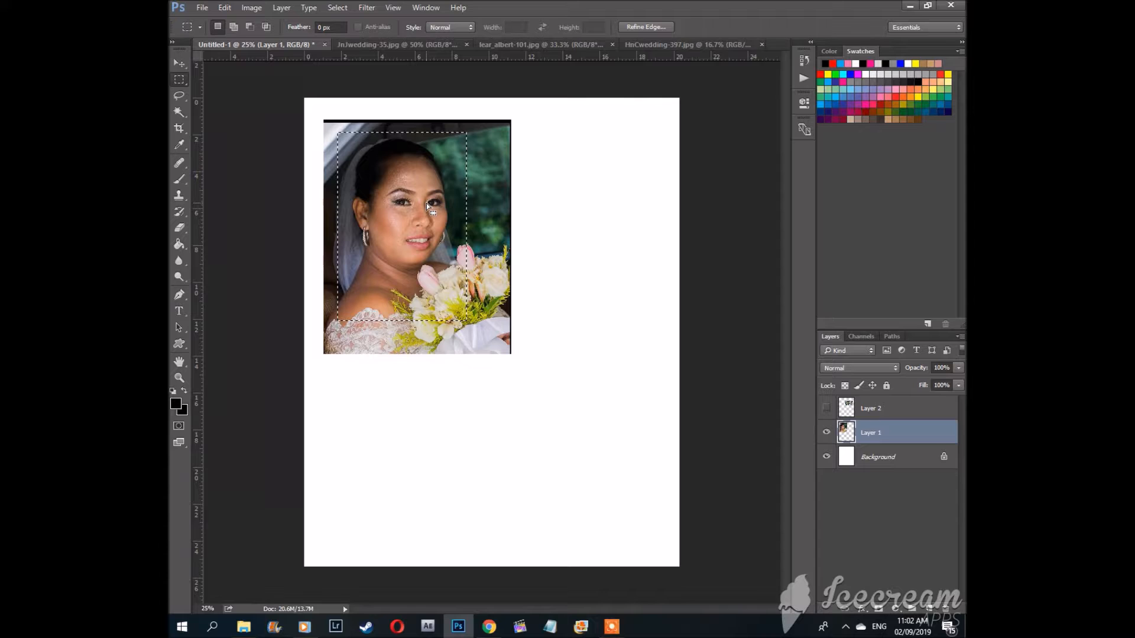
Step: Move the selected area down and to the right, then deselect it
key("v")
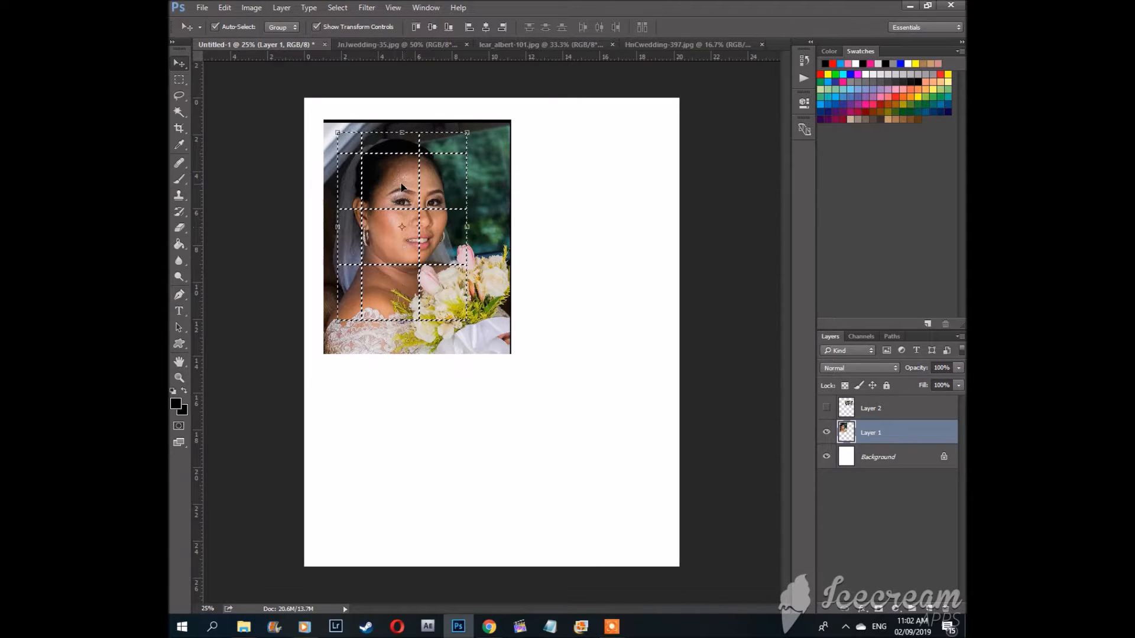
left_click_drag(394, 186, 556, 254)
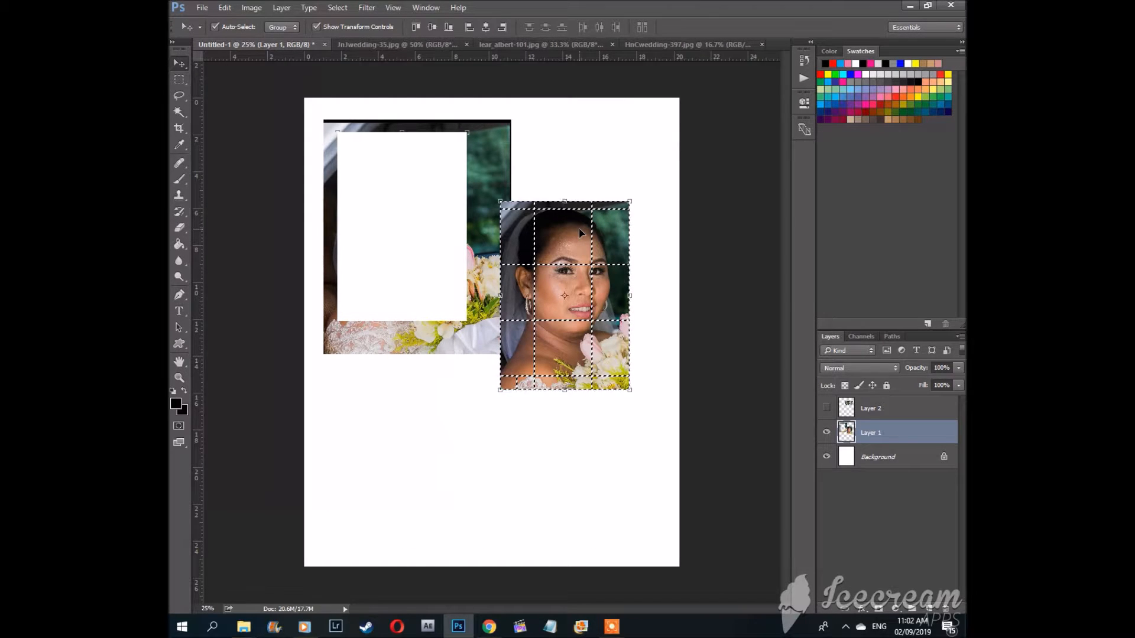
key("ctrl")
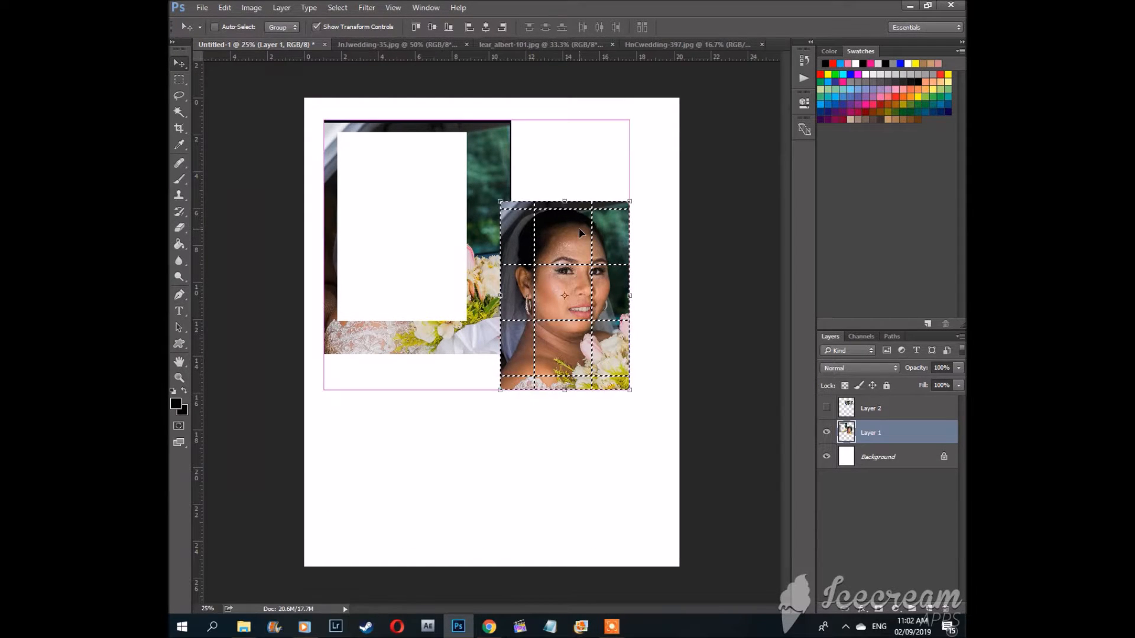
key("ctrl+d")
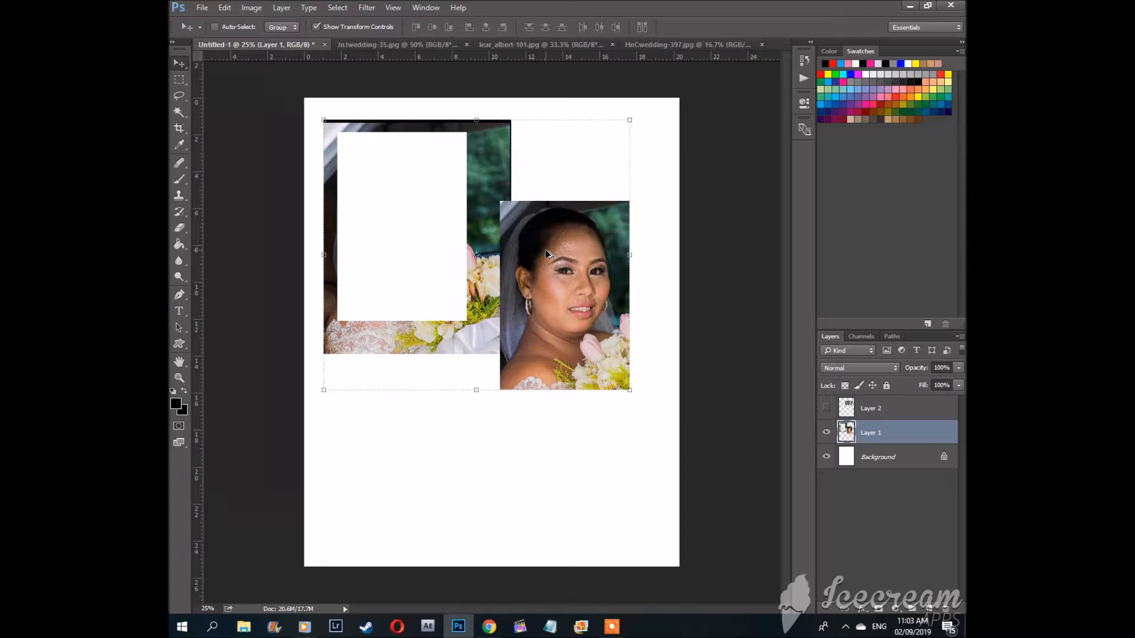
Step: Step back in history to undo the deselection, the move and the selection
key("ctrl+alt+z")
key("ctrl+alt+z")
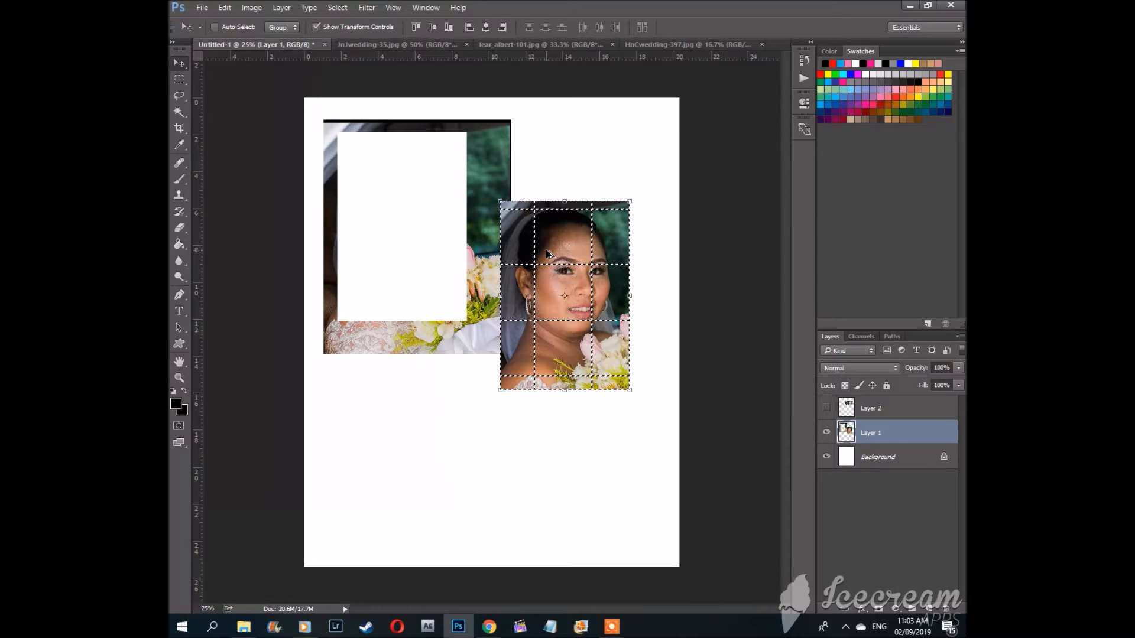
key("ctrl+alt+z")
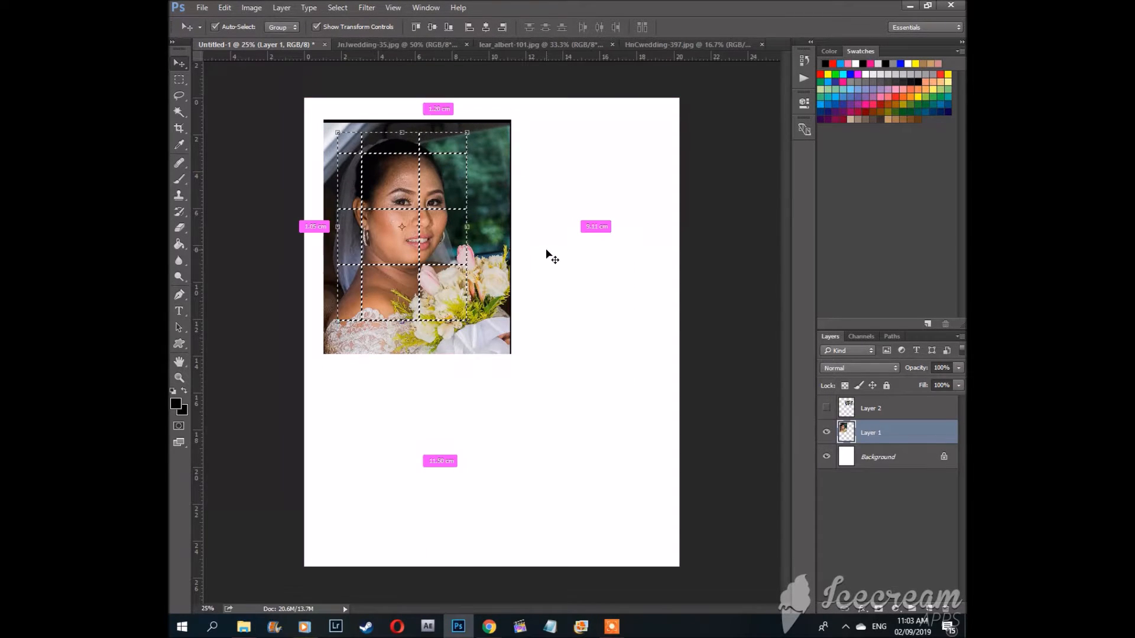
key("ctrl+alt+z")
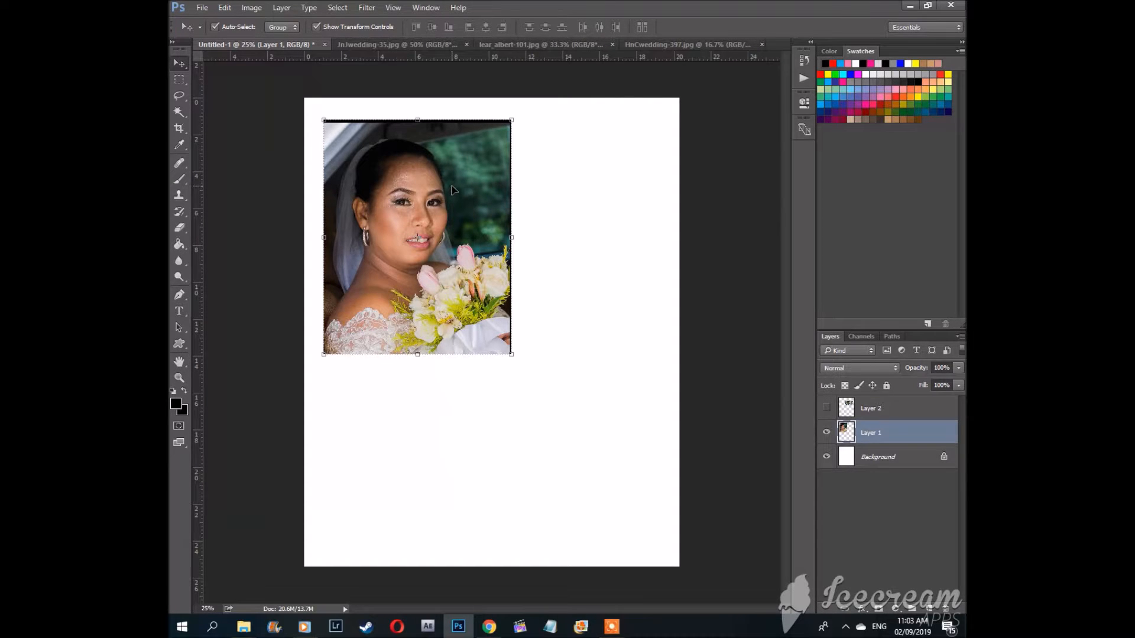
Step: Nudge the bride portrait slightly to the right on the page
left_click_drag(422, 173, 429, 178)
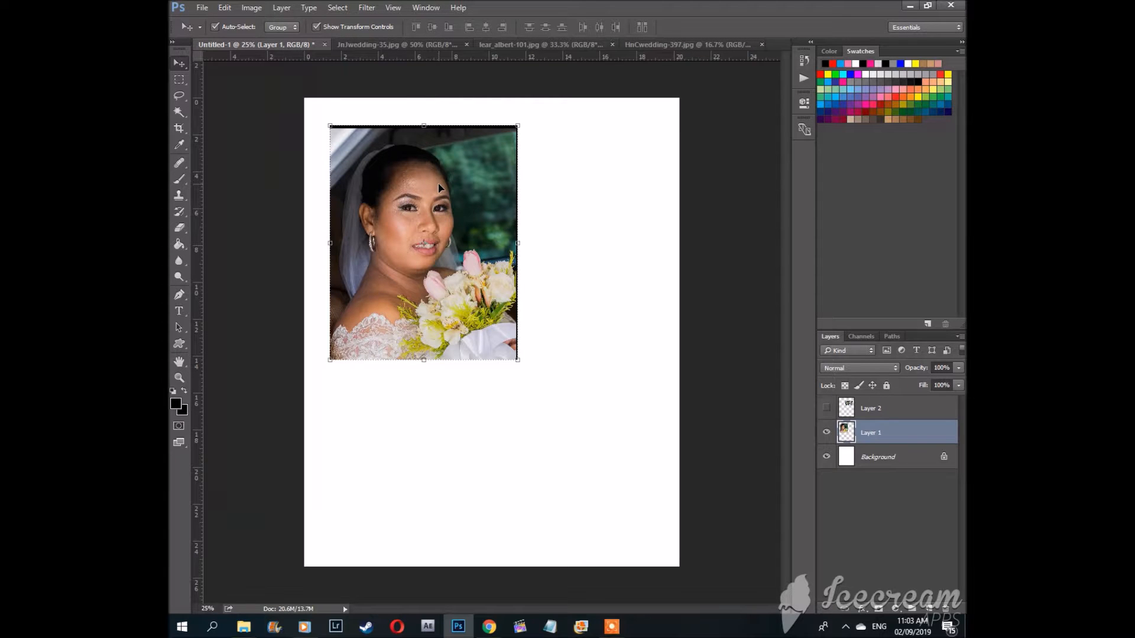
left_click_drag(426, 195, 430, 185)
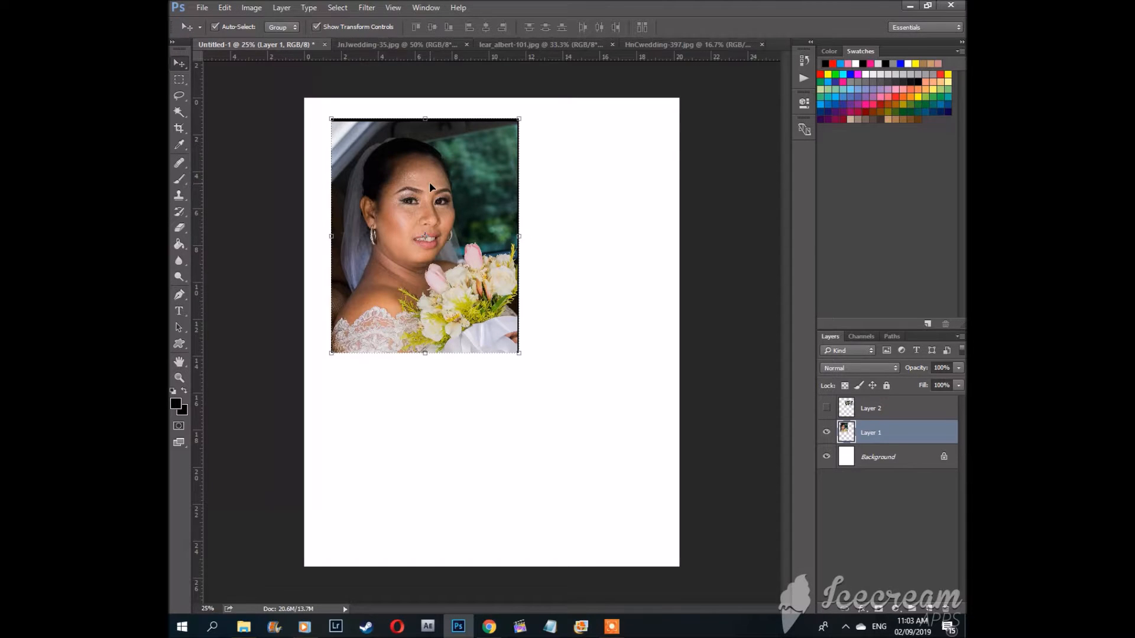
key("ctrl")
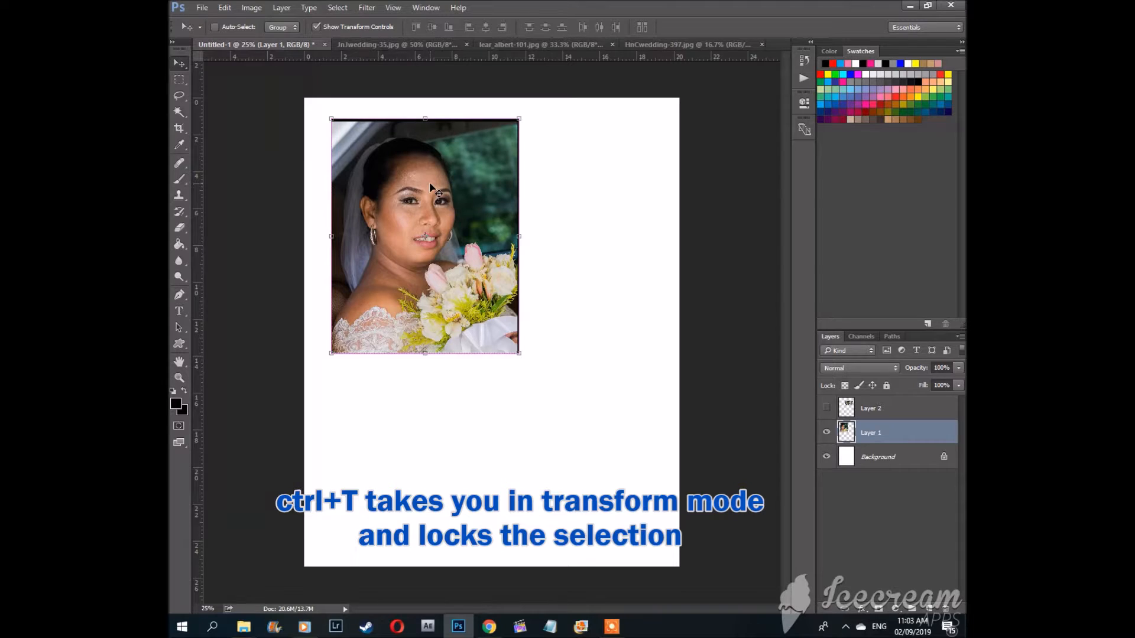
Step: Enter Free Transform on the bride portrait and shift it slightly down
key("ctrl+t")
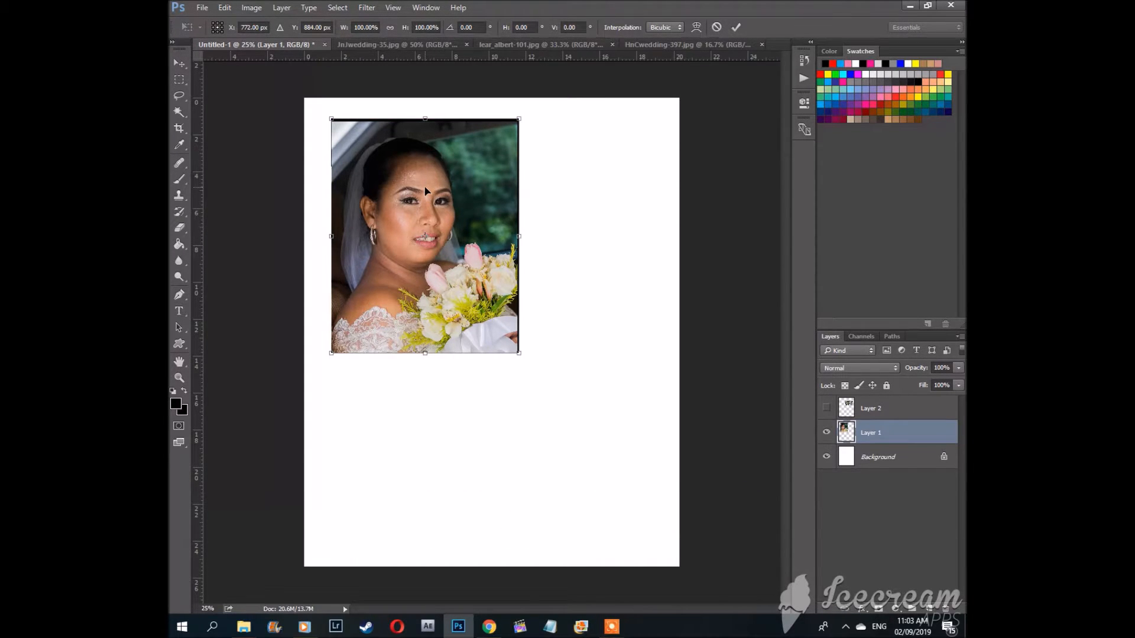
mouse_move(408, 177)
left_mouse_down()
mouse_move(494, 189)
mouse_move(429, 200)
mouse_move(406, 180)
mouse_move(425, 185)
mouse_move(417, 182)
left_mouse_up()
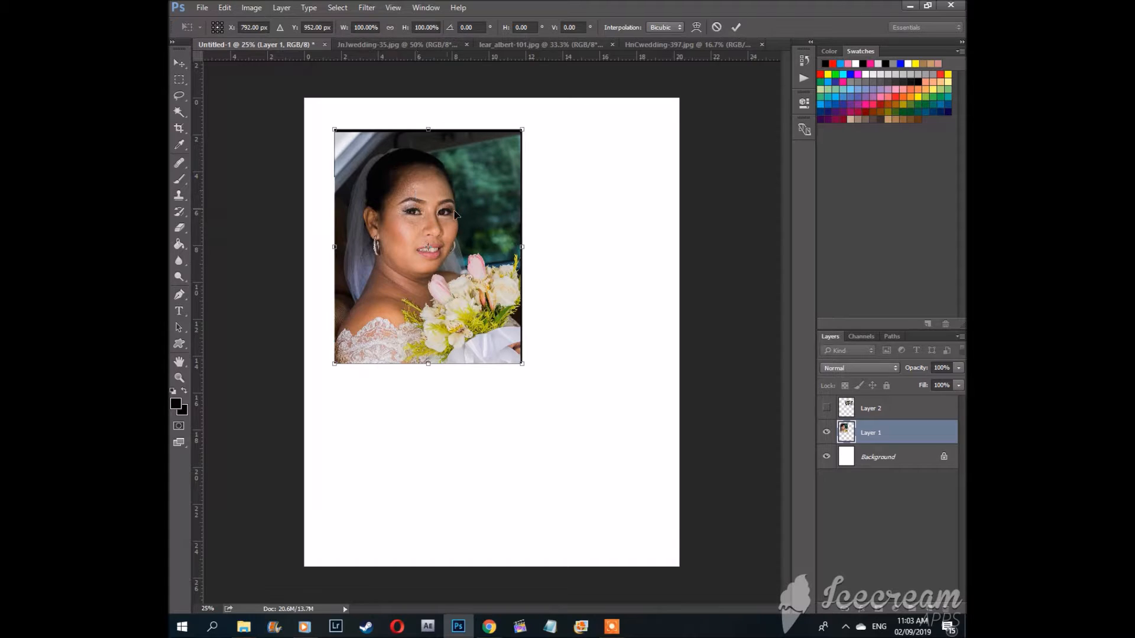
Step: Rotate the bride portrait 90° clockwise twice within Free Transform
right_click(434, 180)
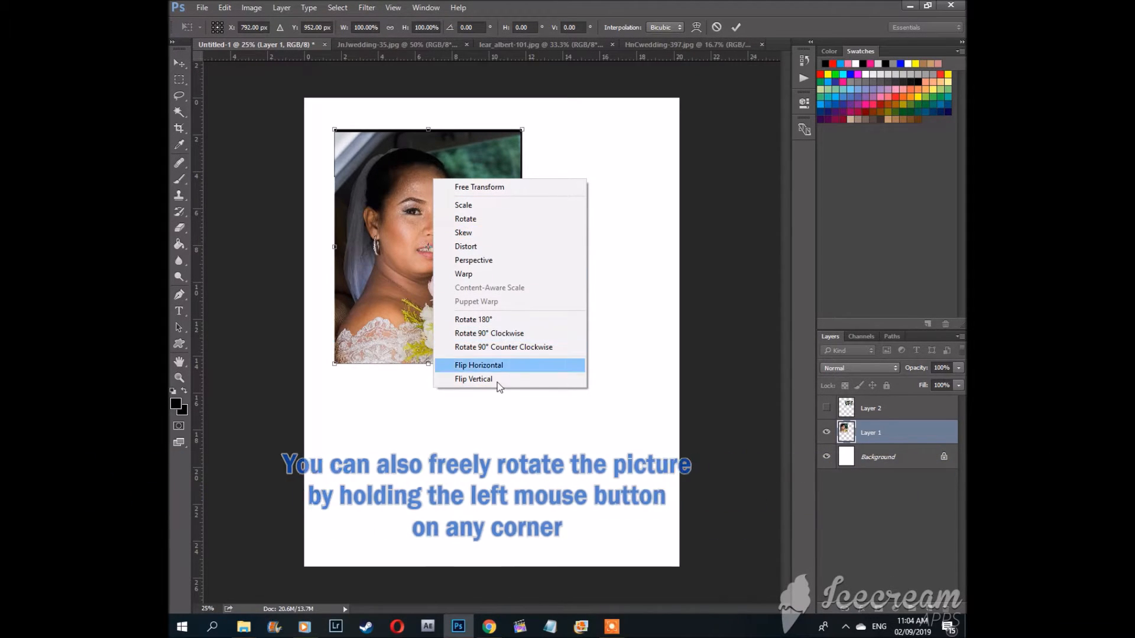
left_click(480, 335)
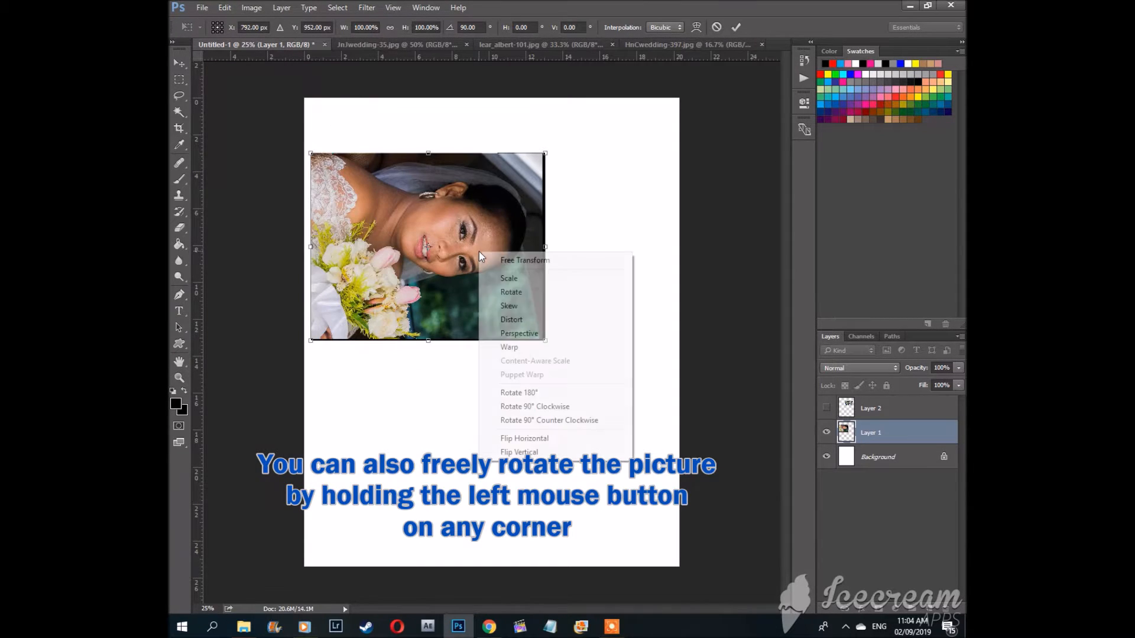
left_click(533, 406)
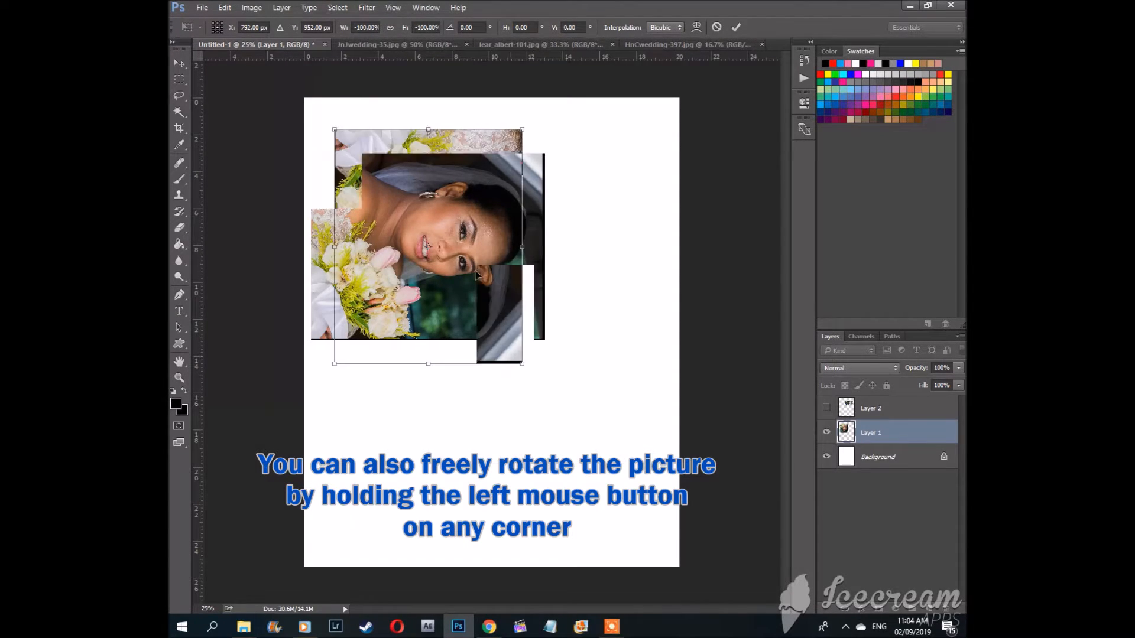
Step: Rotate the bride portrait 90° counter-clockwise twice within Free Transform to stand it upright
right_click(460, 232)
left_click(544, 400)
right_click(481, 240)
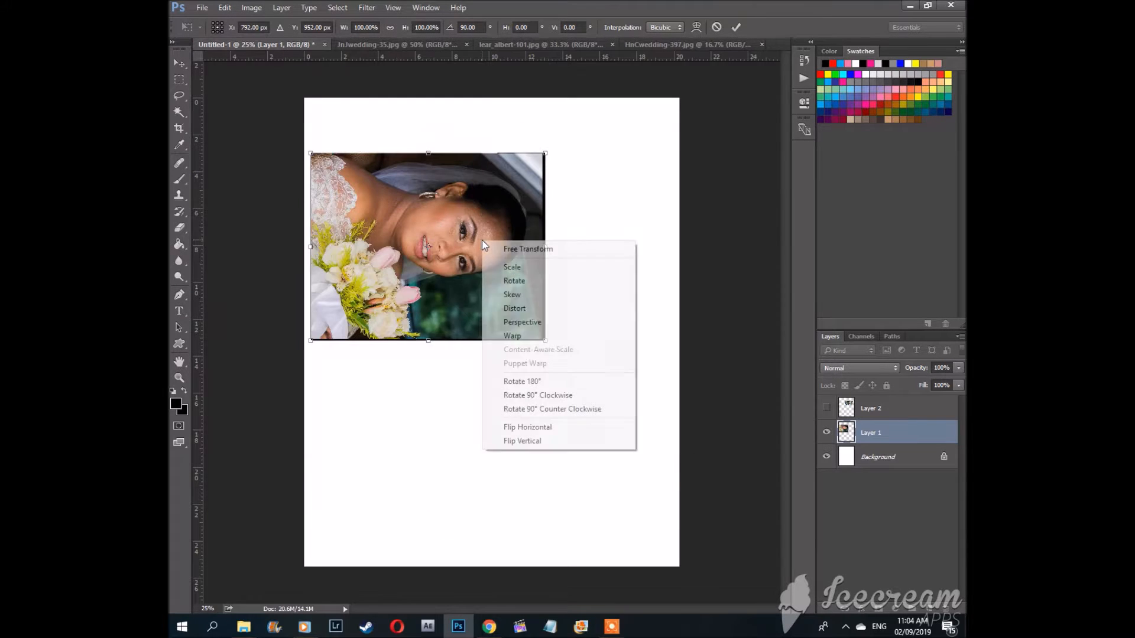
left_click(530, 409)
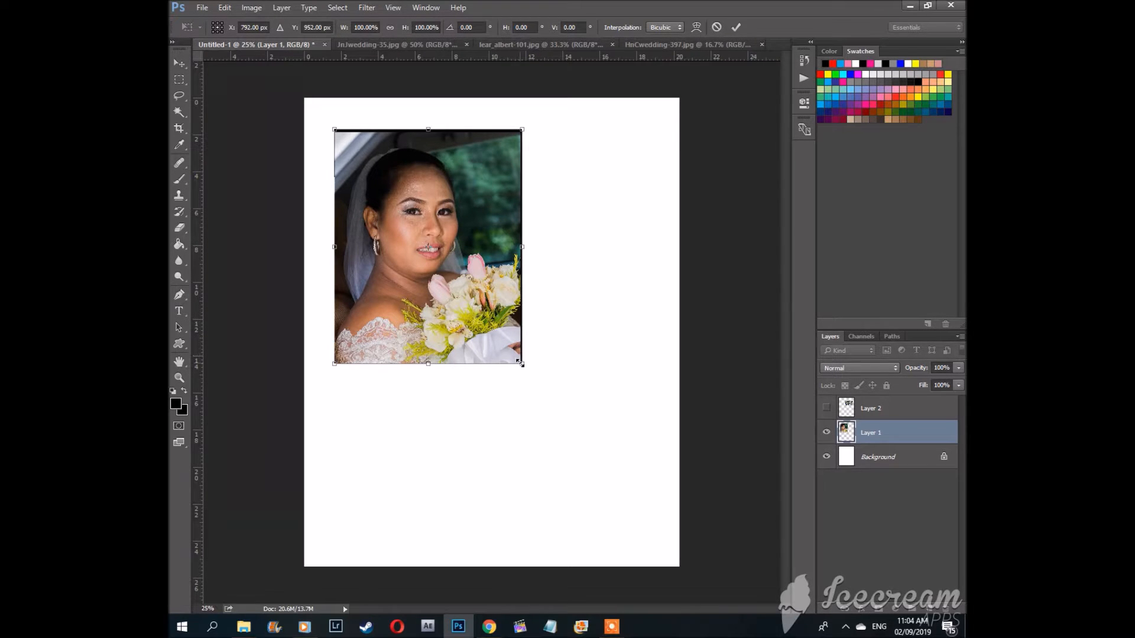
Step: Scale the bride portrait down to about 77% from its corner, commit, and move it slightly right and down
left_click_drag(522, 364, 486, 303)
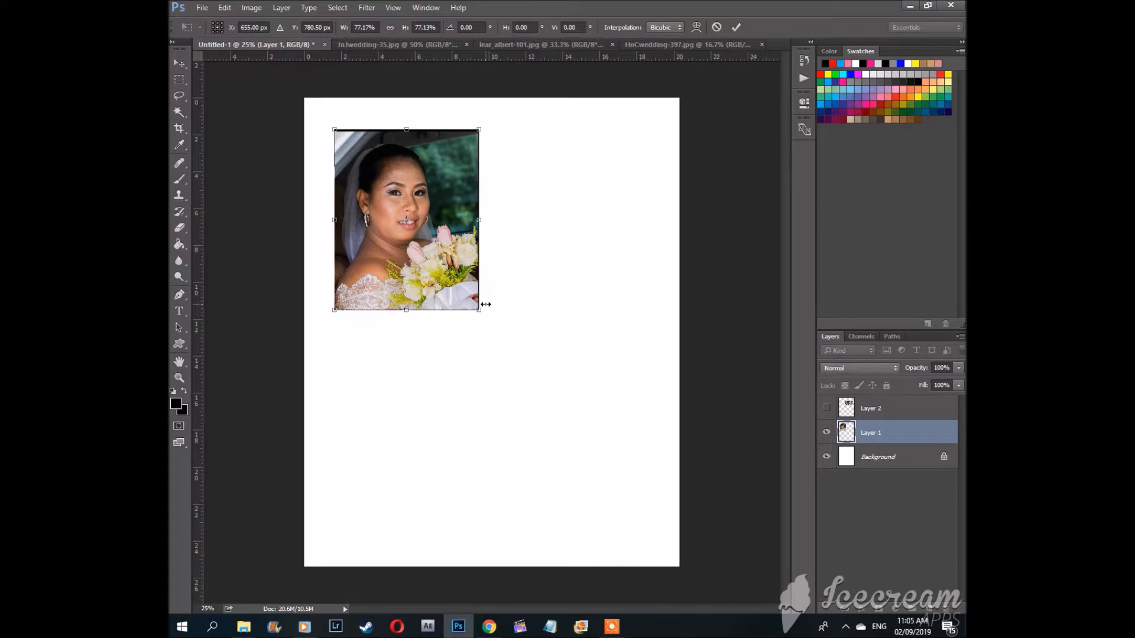
key("Return")
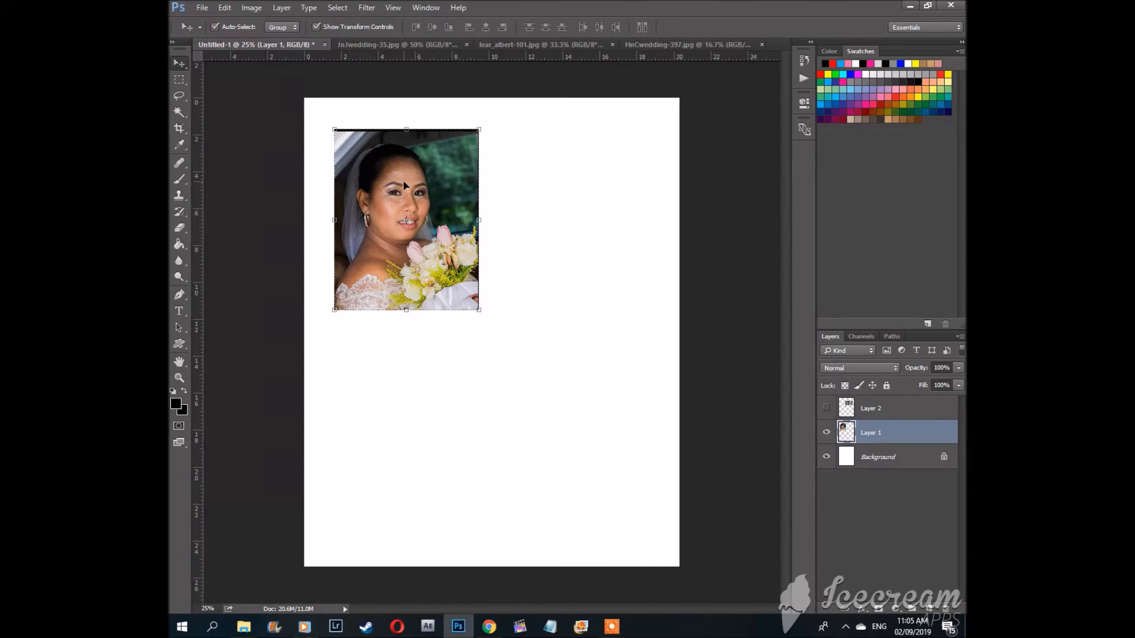
left_click_drag(400, 185, 435, 198)
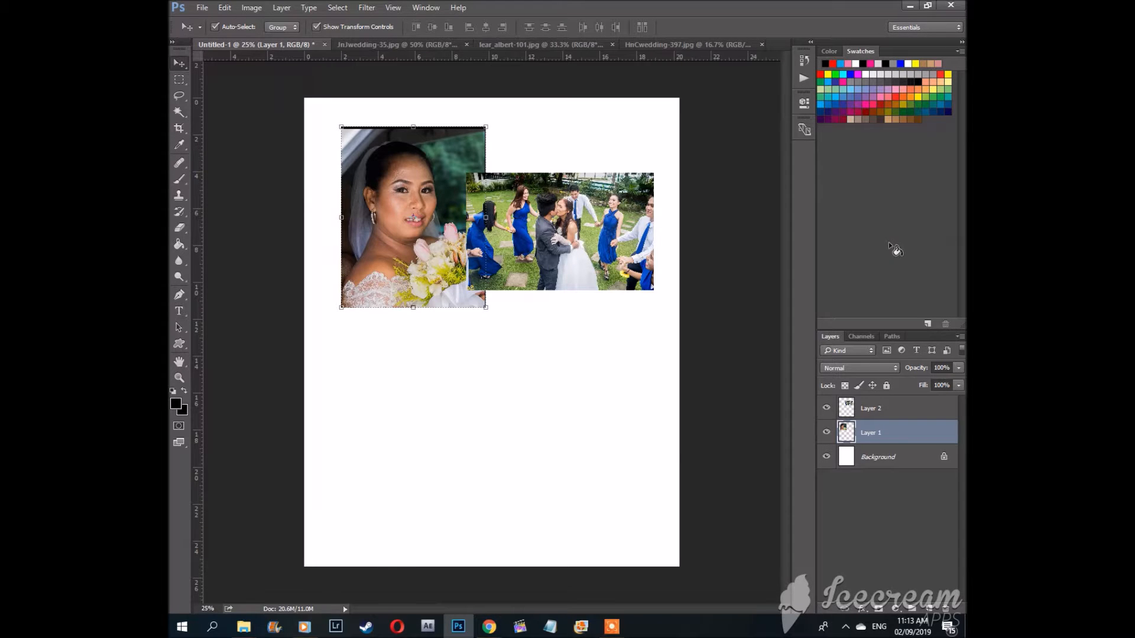
Step: Delete the bride portrait layer, Layer 1, confirming the deletion
right_click(884, 434)
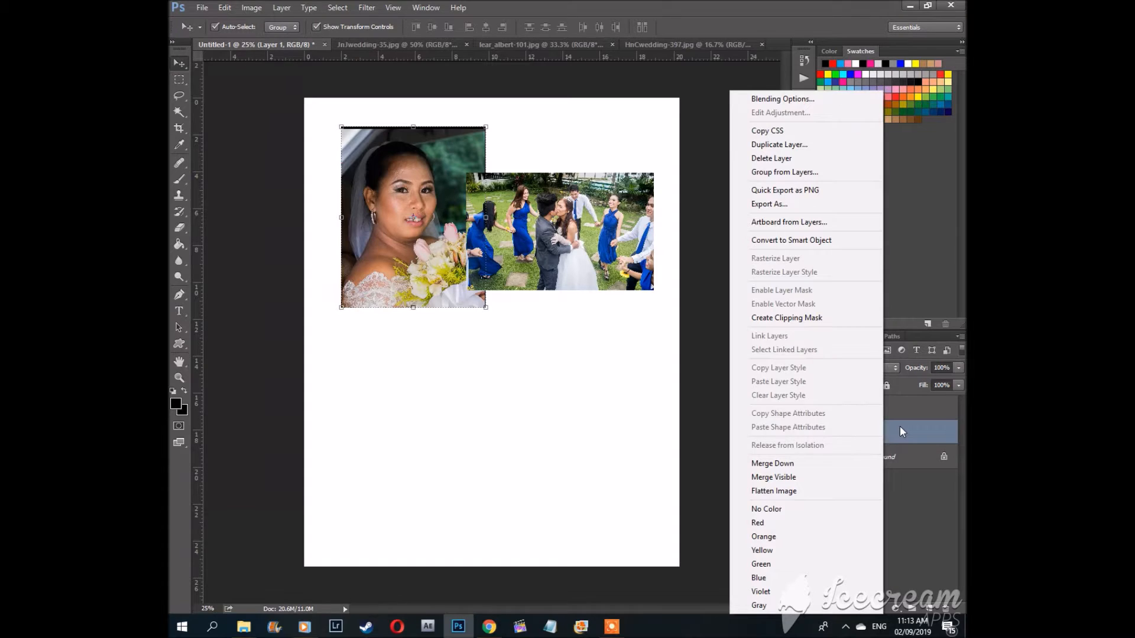
left_click(901, 427)
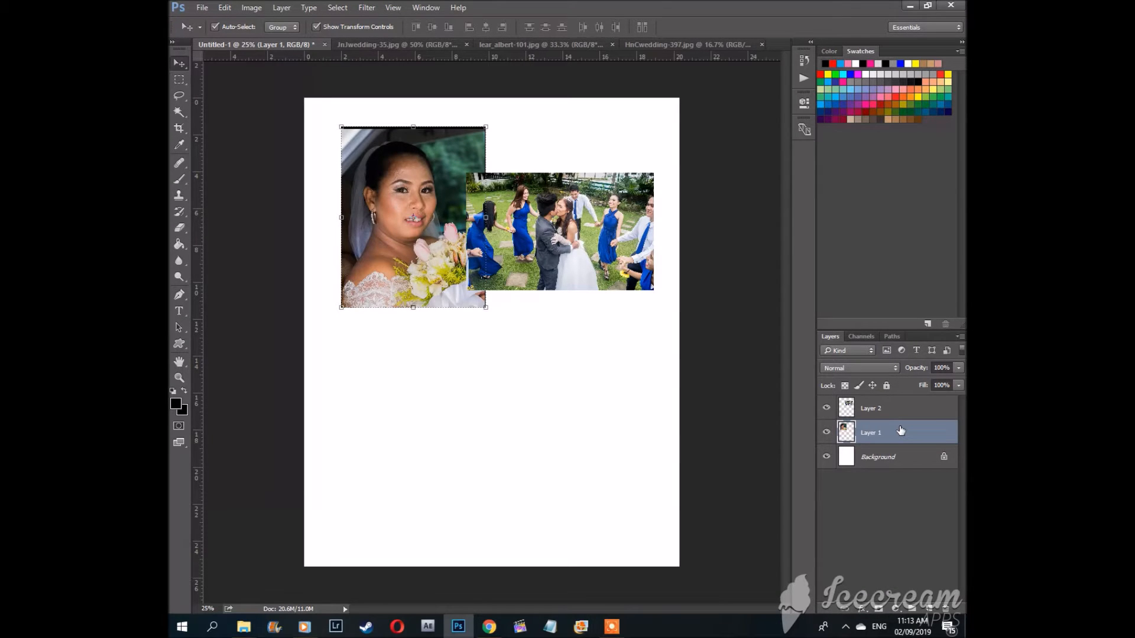
right_click(900, 425)
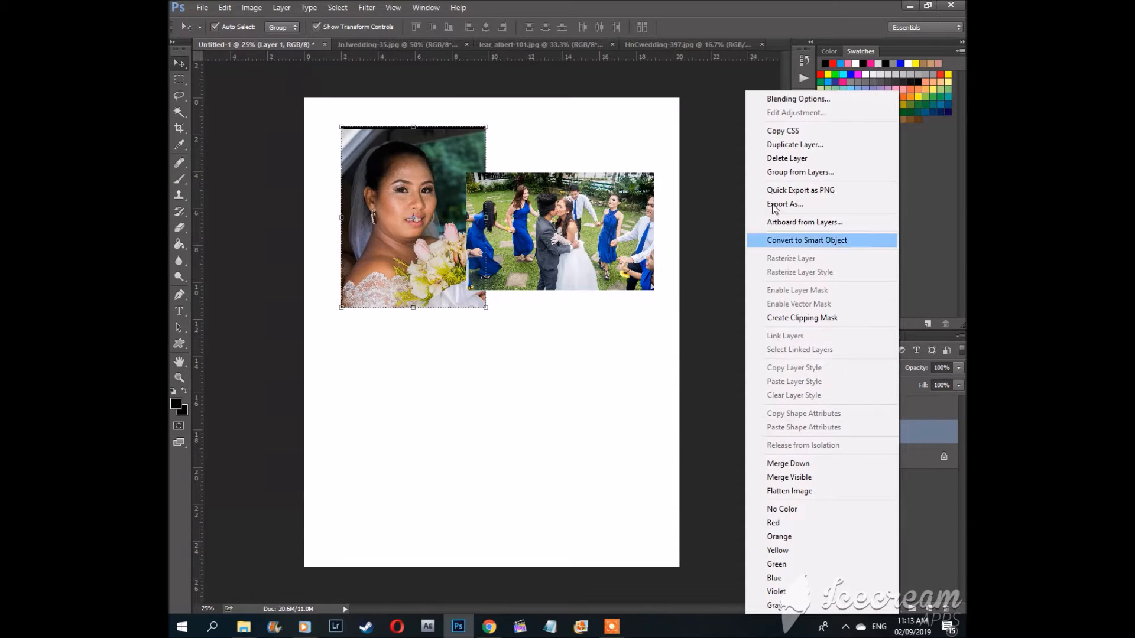
left_click(797, 163)
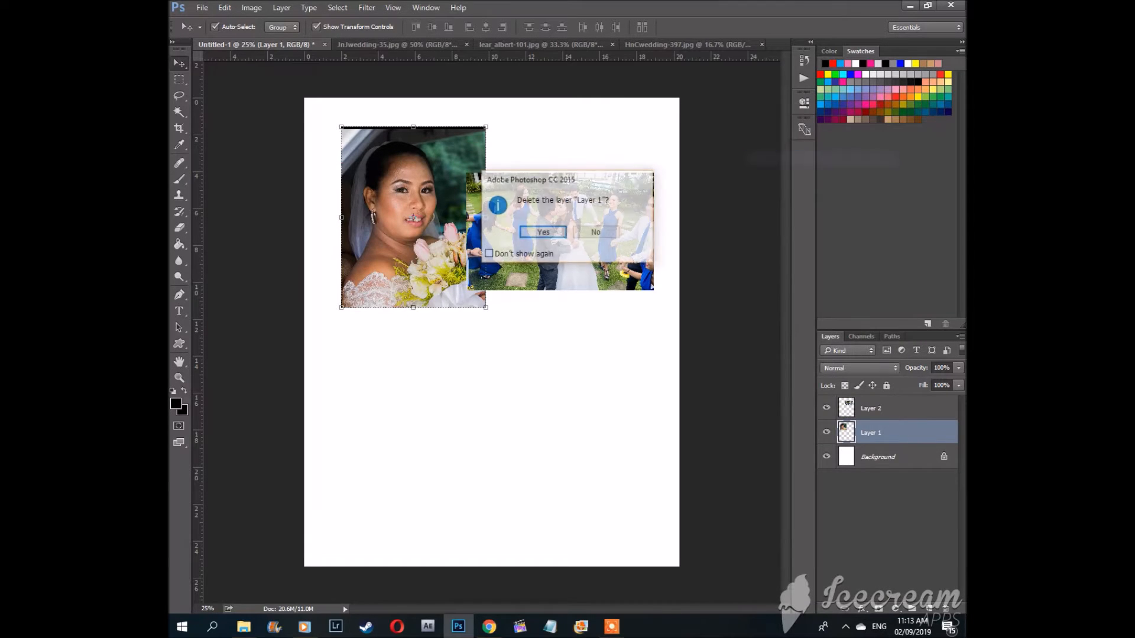
left_click(543, 233)
Step: Select the group photo layer, Layer 2, and delete it, confirming the deletion
left_click(884, 409)
right_click(884, 406)
left_click(796, 162)
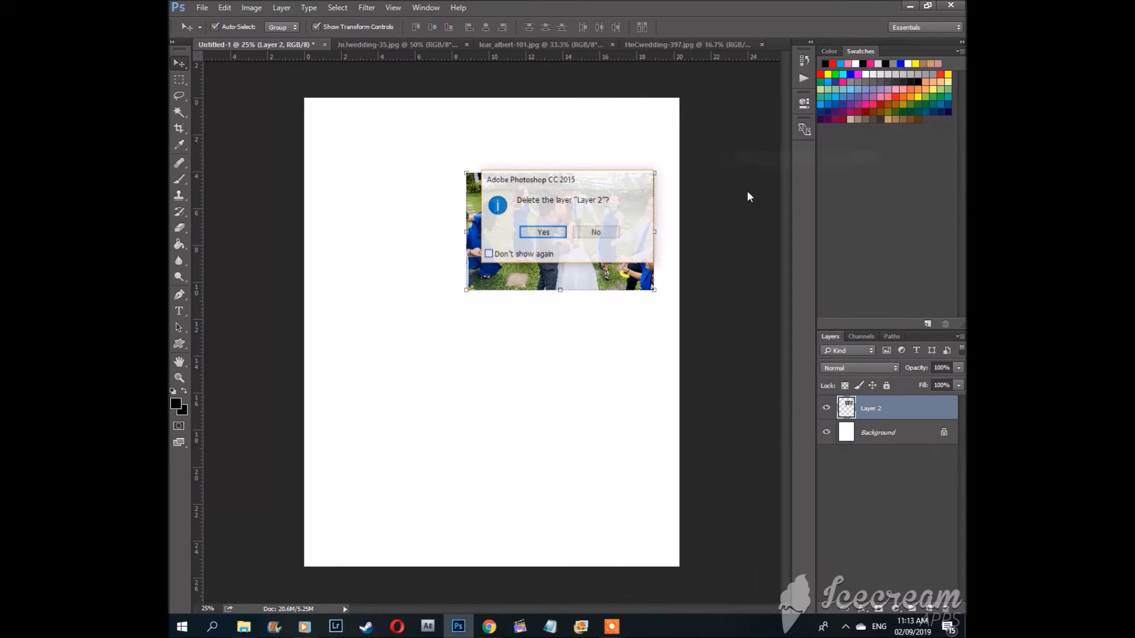
left_click(544, 232)
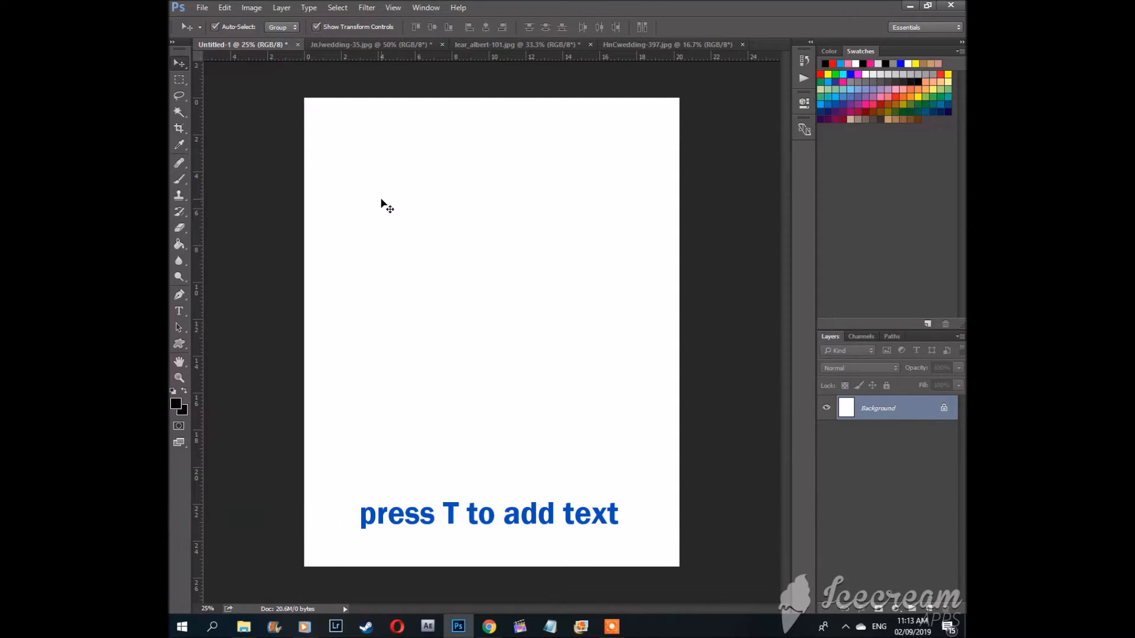
Step: Draw a text box across the top of the page with the Type tool and set the type to Regular, 36 pt
key("t")
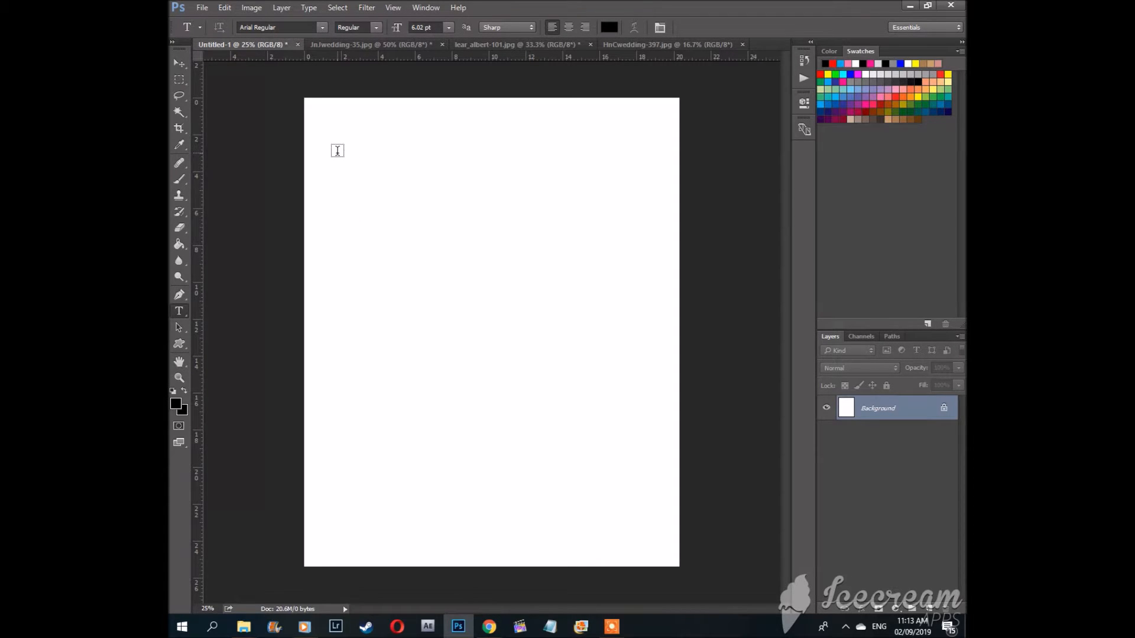
left_click_drag(337, 152, 639, 213)
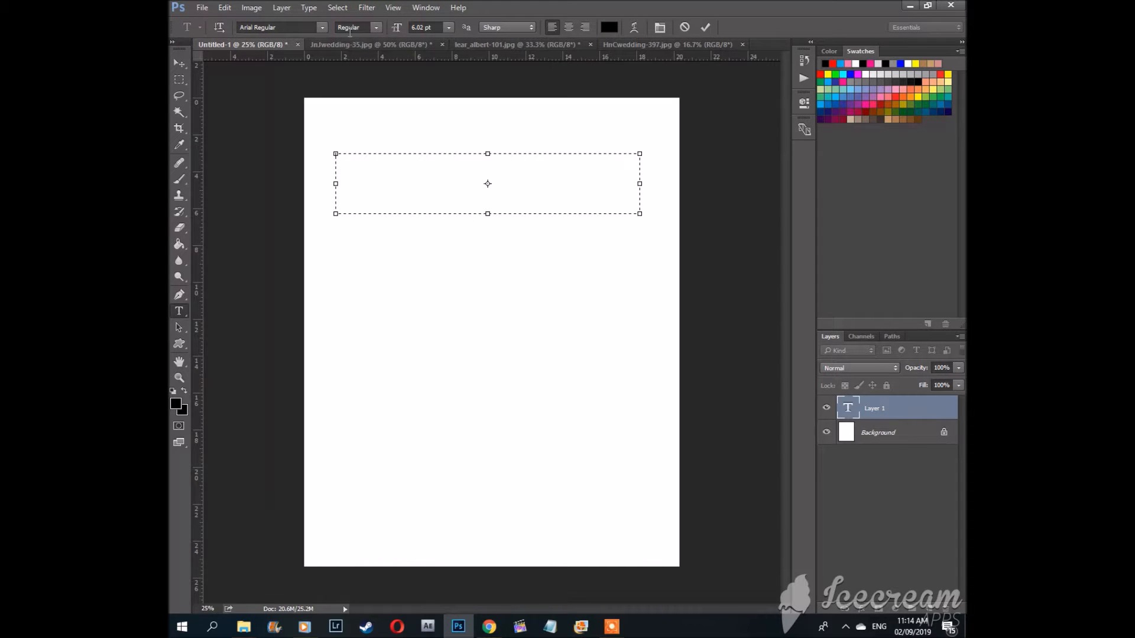
left_click(376, 27)
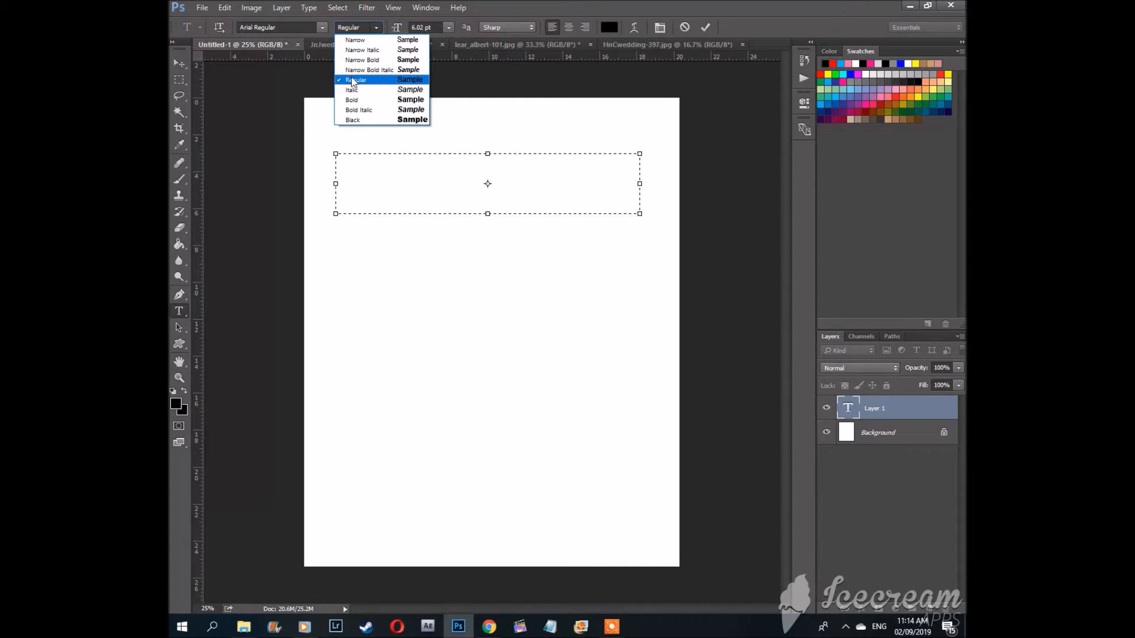
left_click(369, 80)
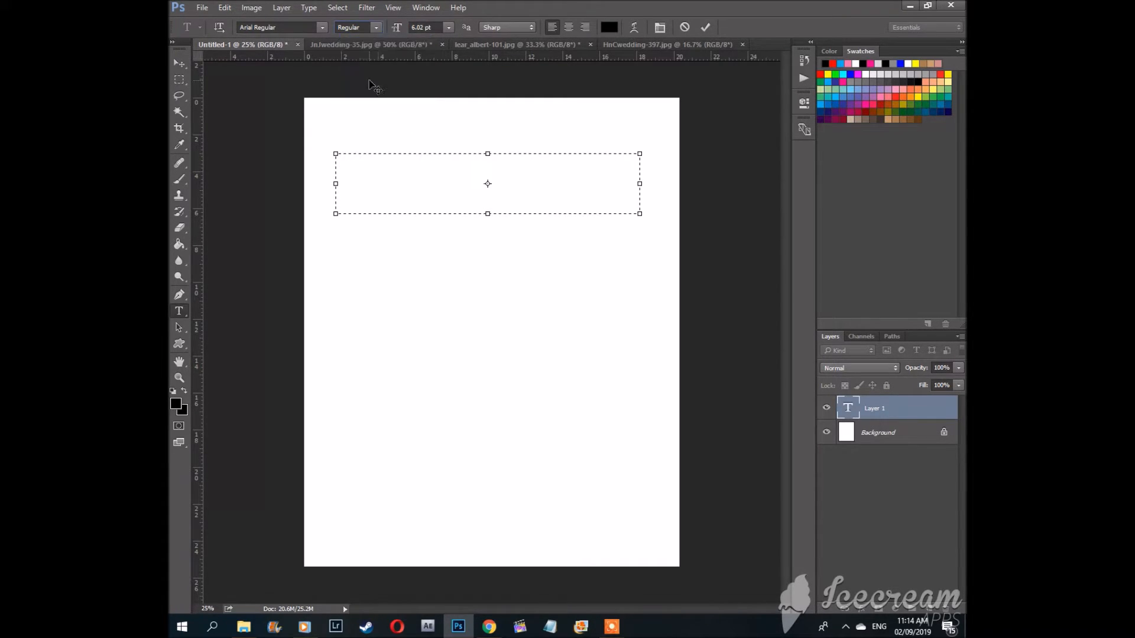
left_click(449, 27)
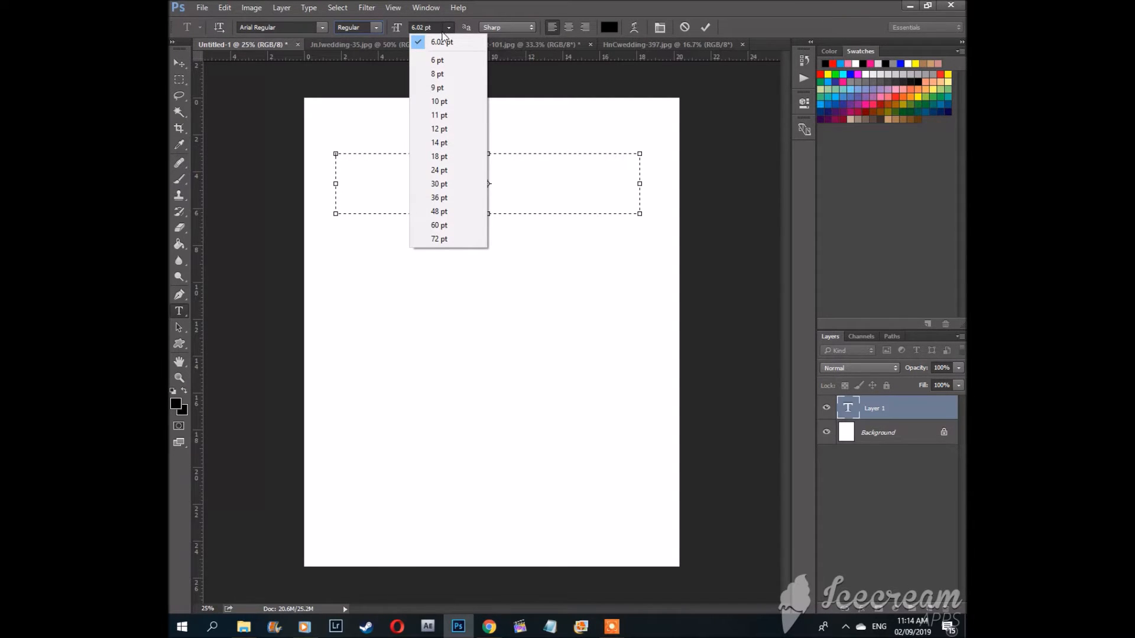
left_click(431, 169)
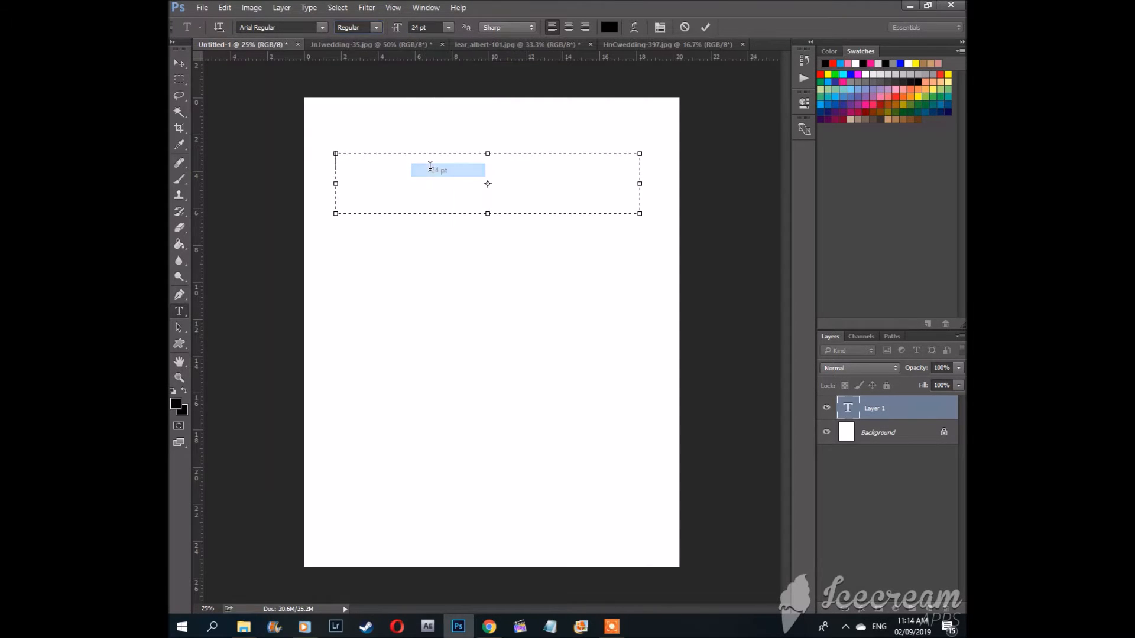
left_click(451, 27)
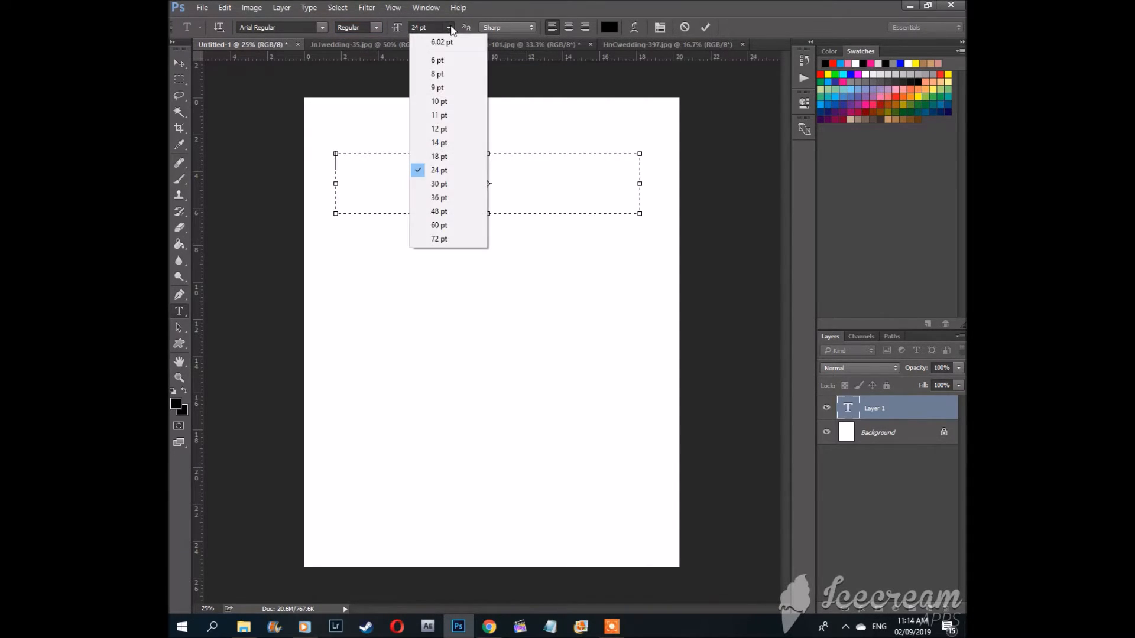
left_click(438, 199)
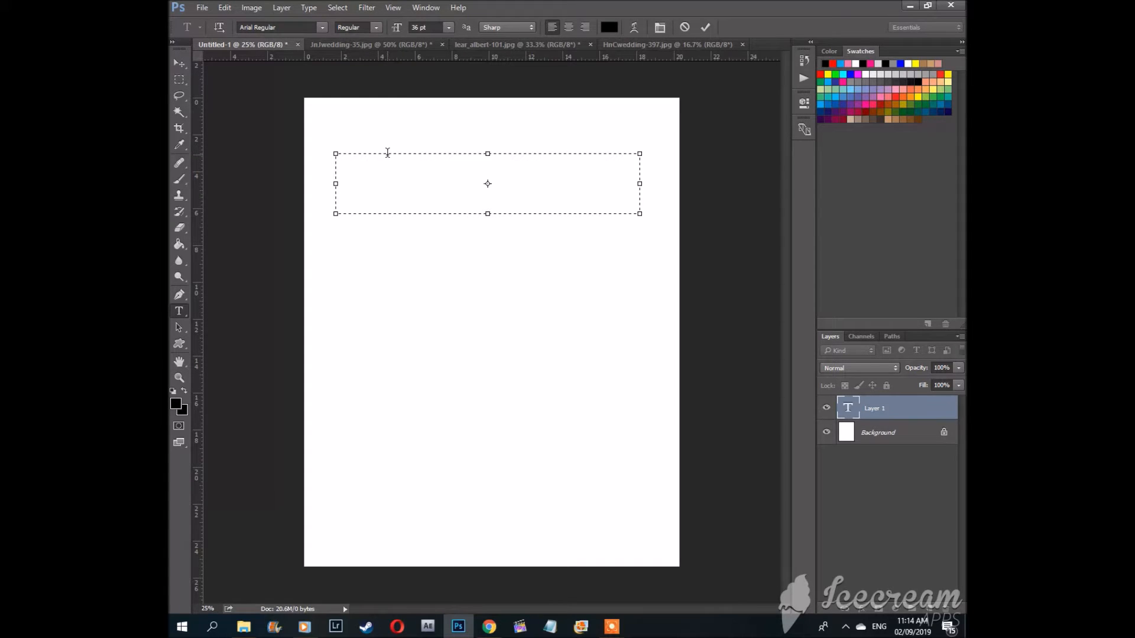
Step: Set the text colour to a green swatch and type the couple's name into the text box
left_click(920, 101)
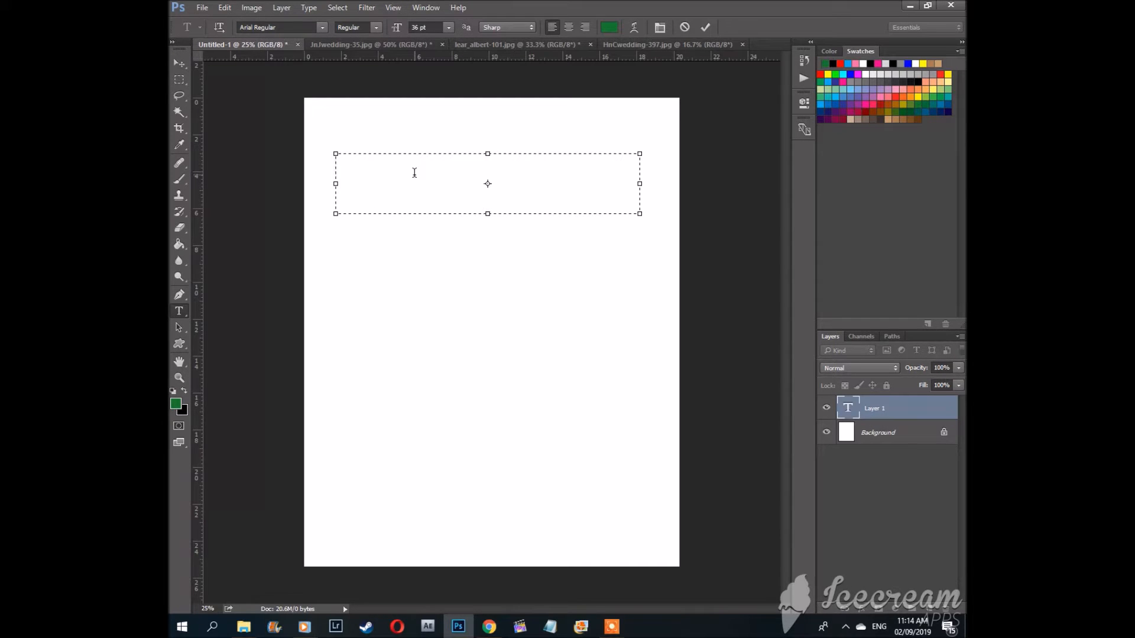
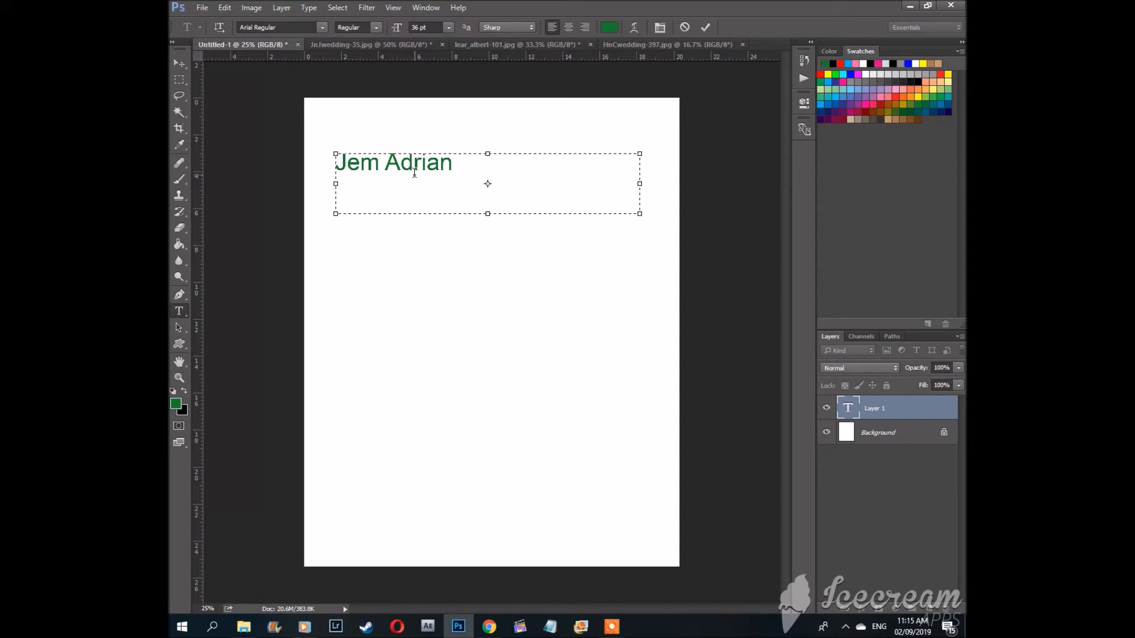
Step: Shrink the text box to fit the name, select the text, change its font to Algerian Regular, and commit
left_click_drag(641, 213, 471, 172)
left_click_drag(463, 164, 313, 171)
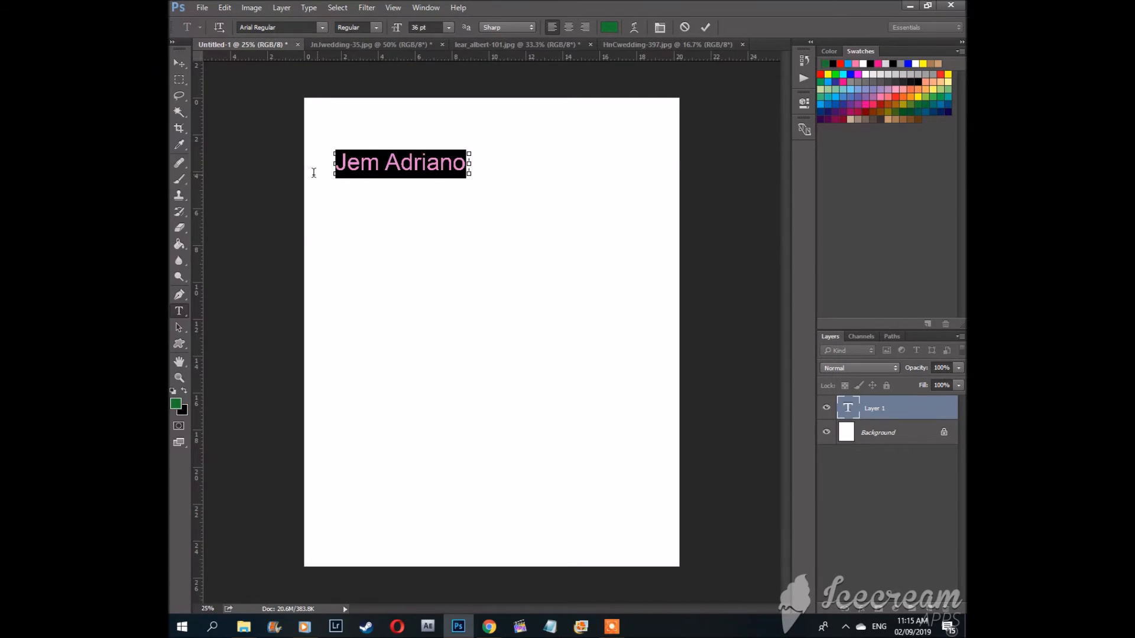
left_click(322, 27)
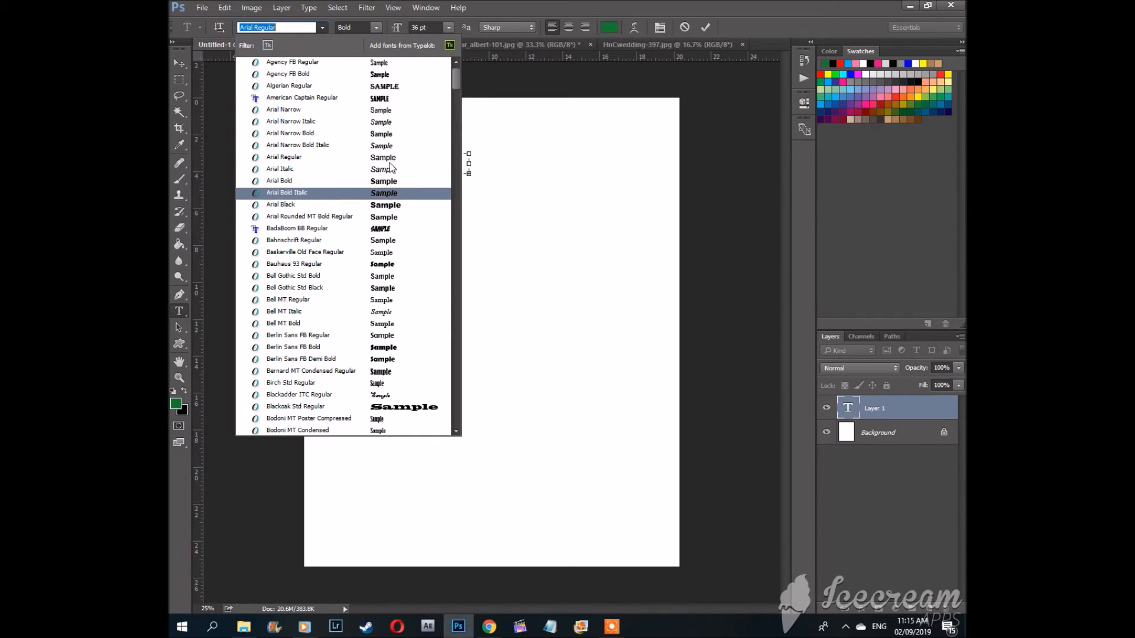
left_click(338, 87)
mouse_move(482, 163)
left_mouse_down()
mouse_move(528, 164)
mouse_move(489, 164)
left_mouse_up()
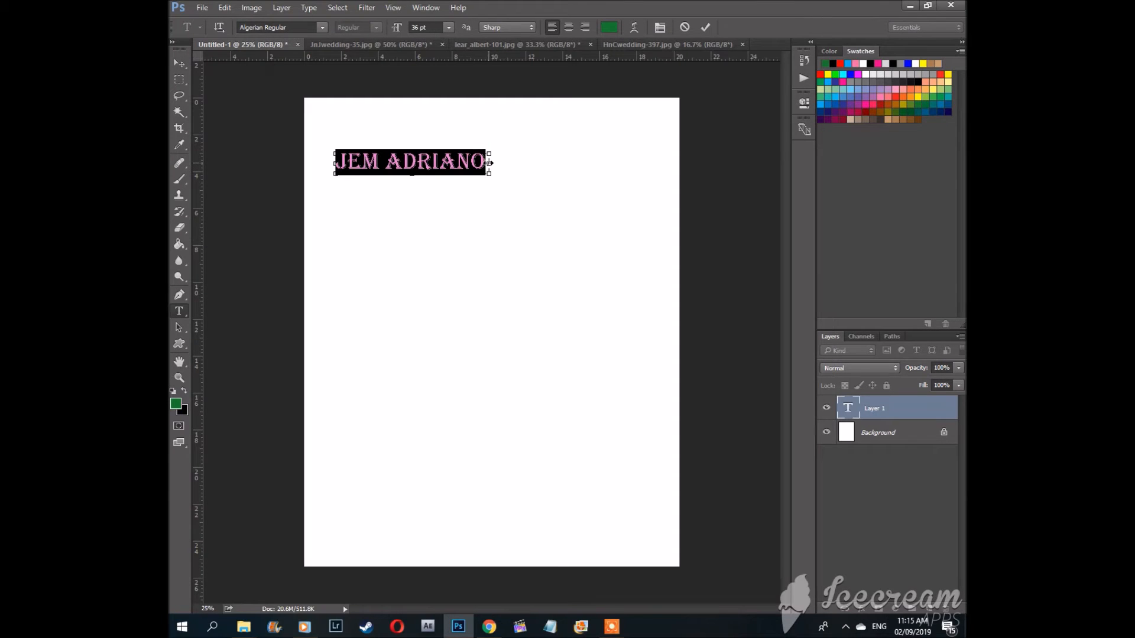
left_click(439, 160)
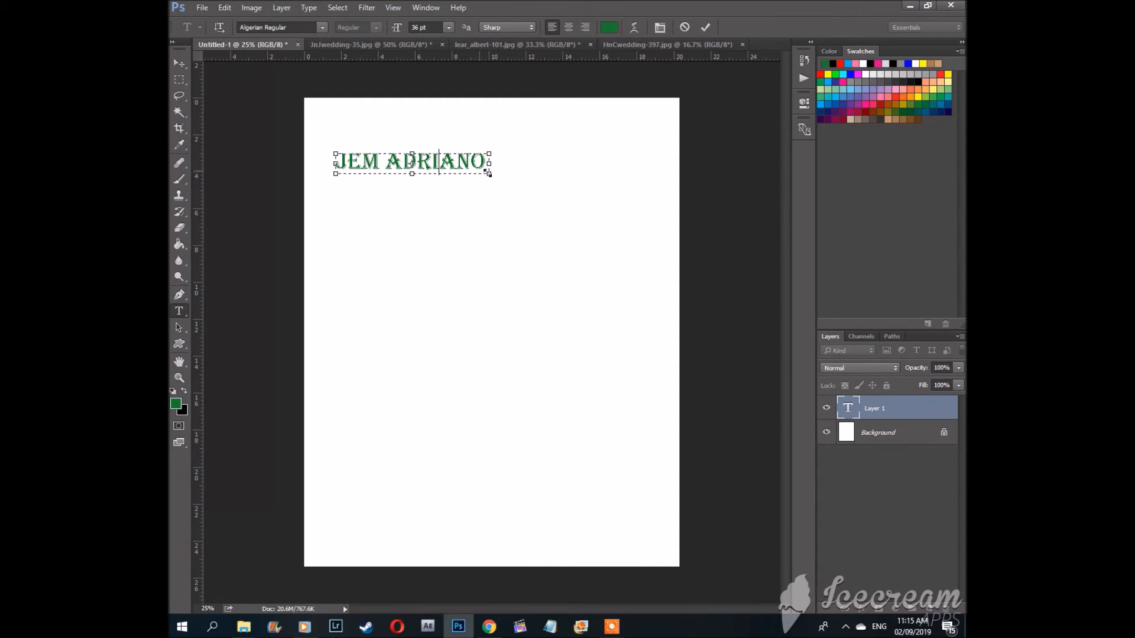
left_click(882, 409)
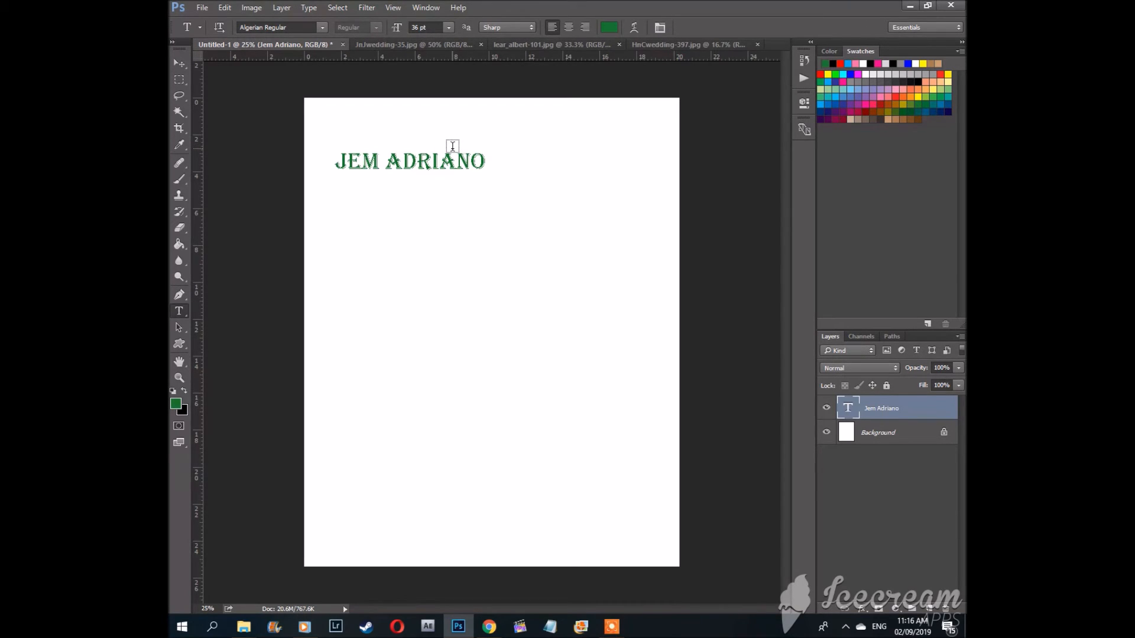
Step: Enlarge the title text from its corner to about 204% so it spans the page width
key("v")
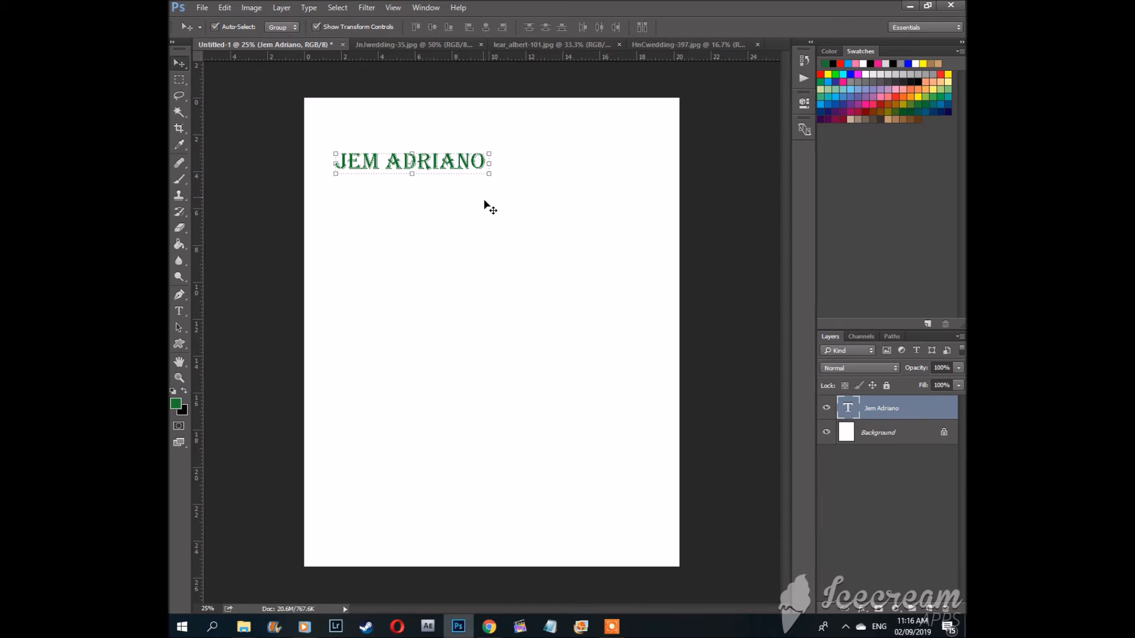
left_click_drag(488, 173, 646, 224)
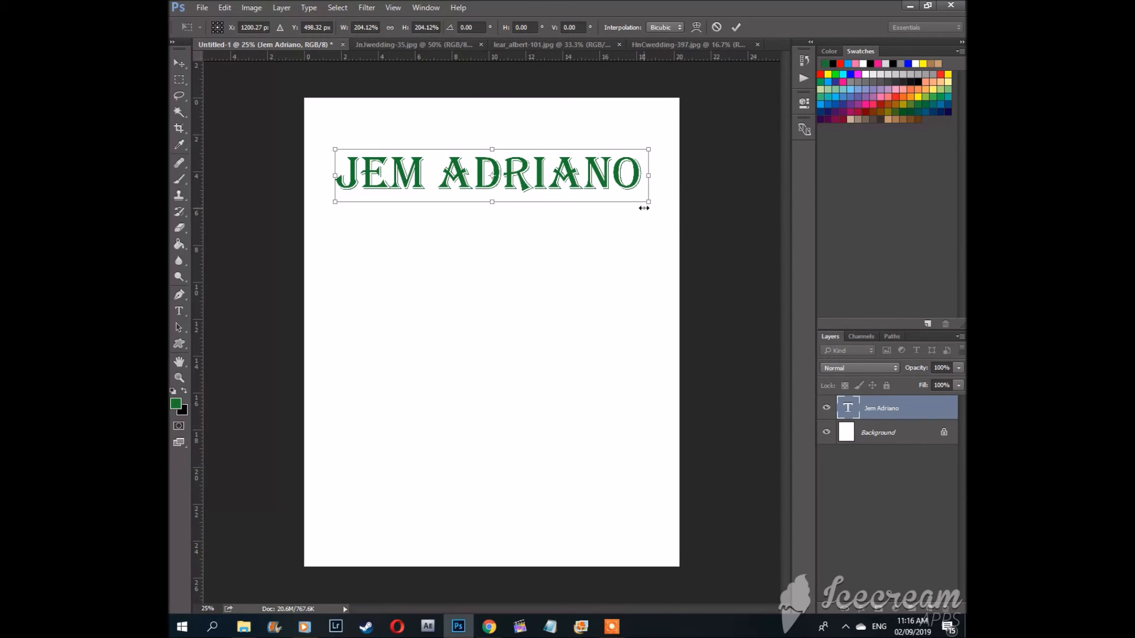
key("Return")
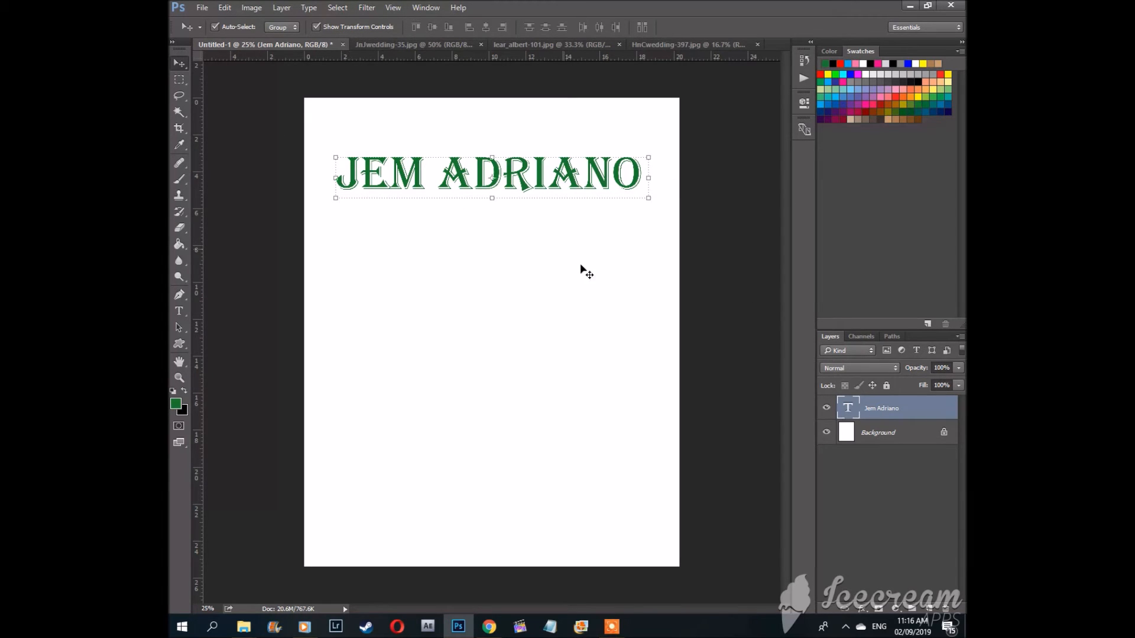
Step: Open the title layer's Blending Options and enable a Drop Shadow effect
right_click(872, 408)
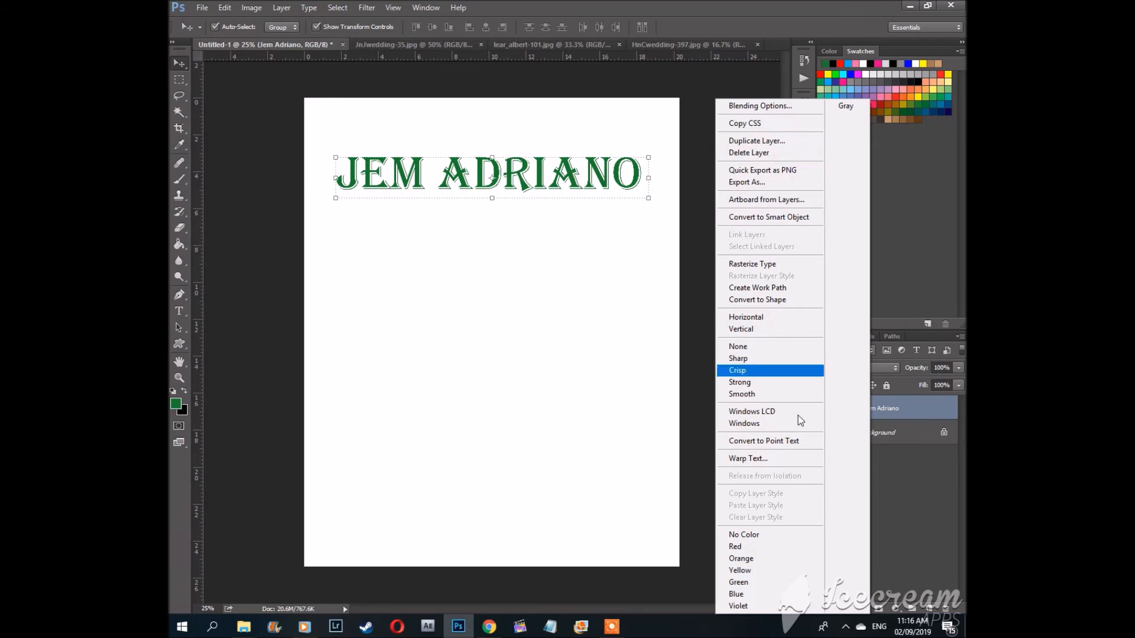
left_click(748, 105)
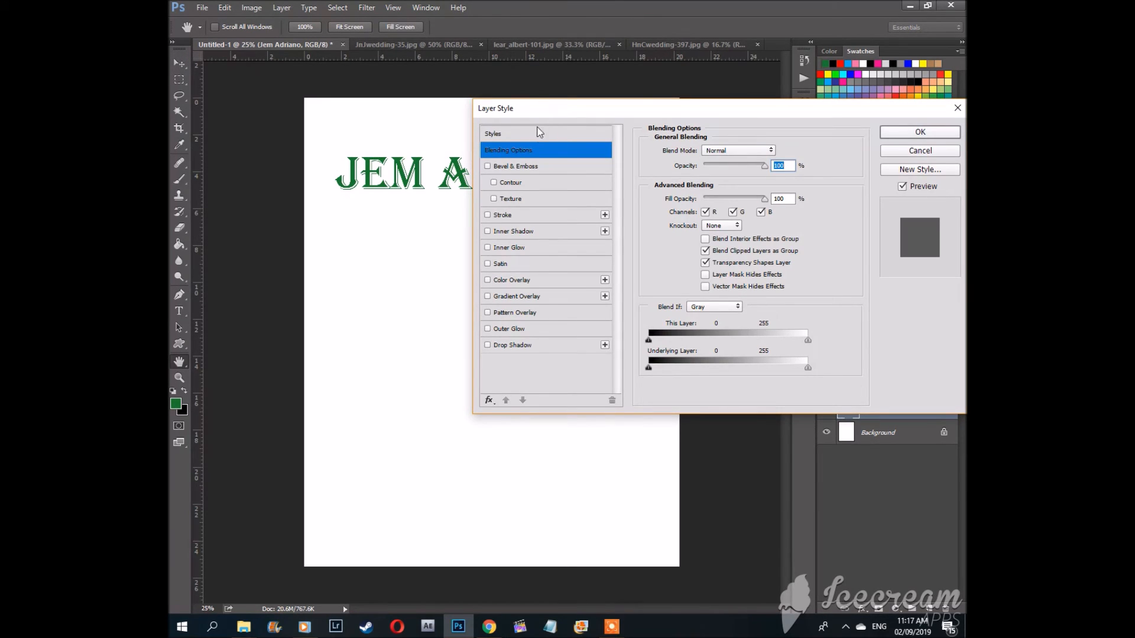
left_click_drag(524, 114, 571, 214)
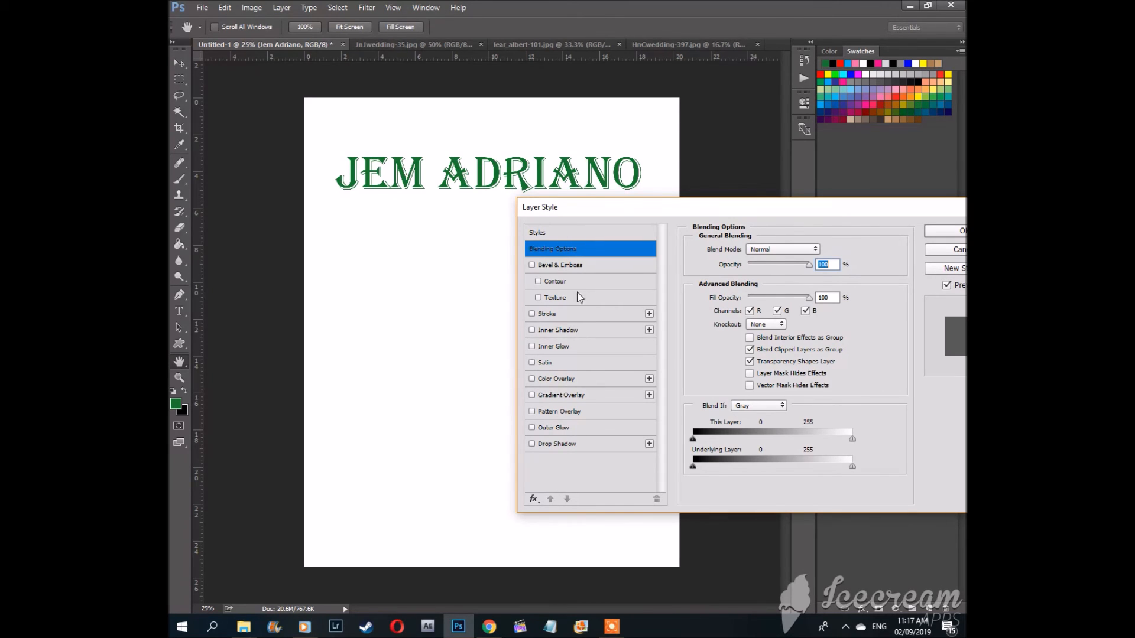
left_click(532, 444)
left_click(555, 444)
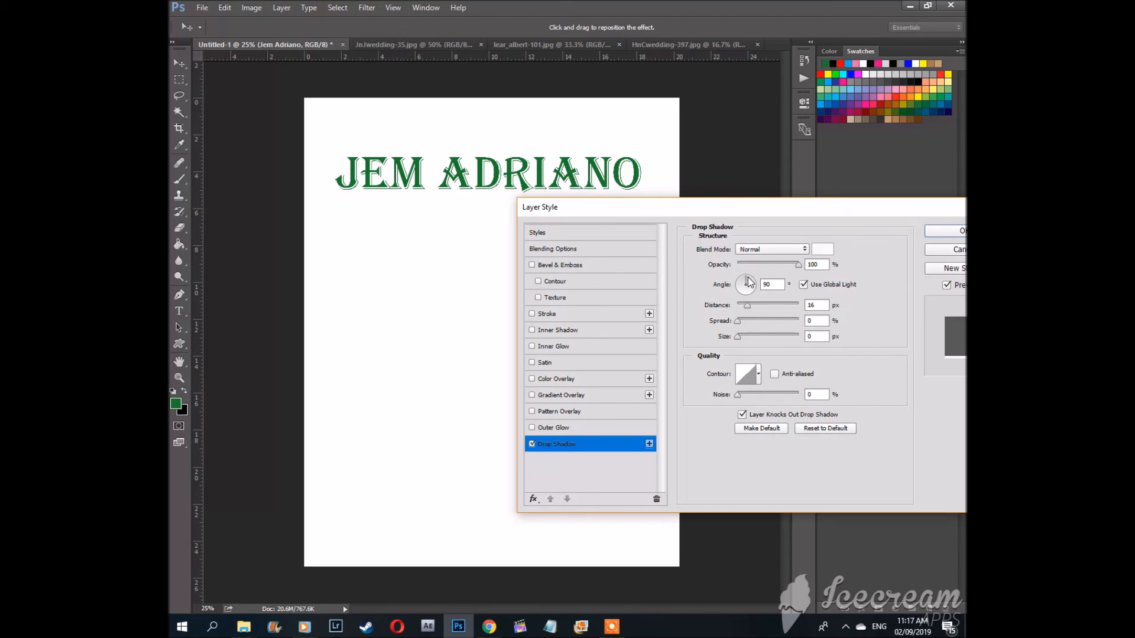
Step: Set the drop shadow colour to blue 121ce4 in the colour picker
left_click(824, 250)
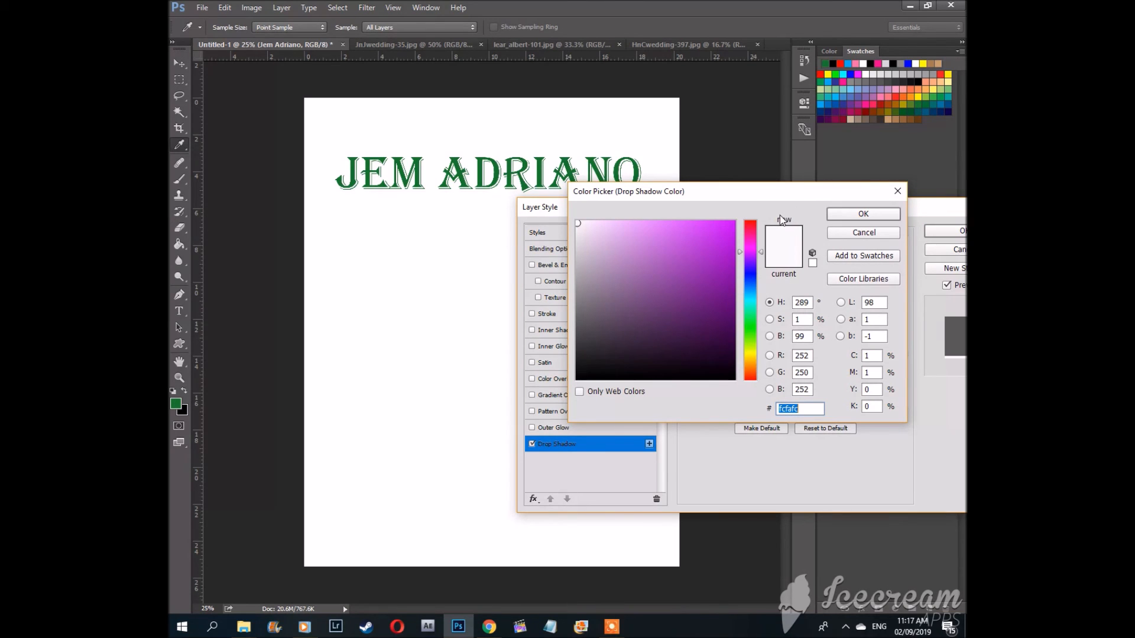
left_click(751, 276)
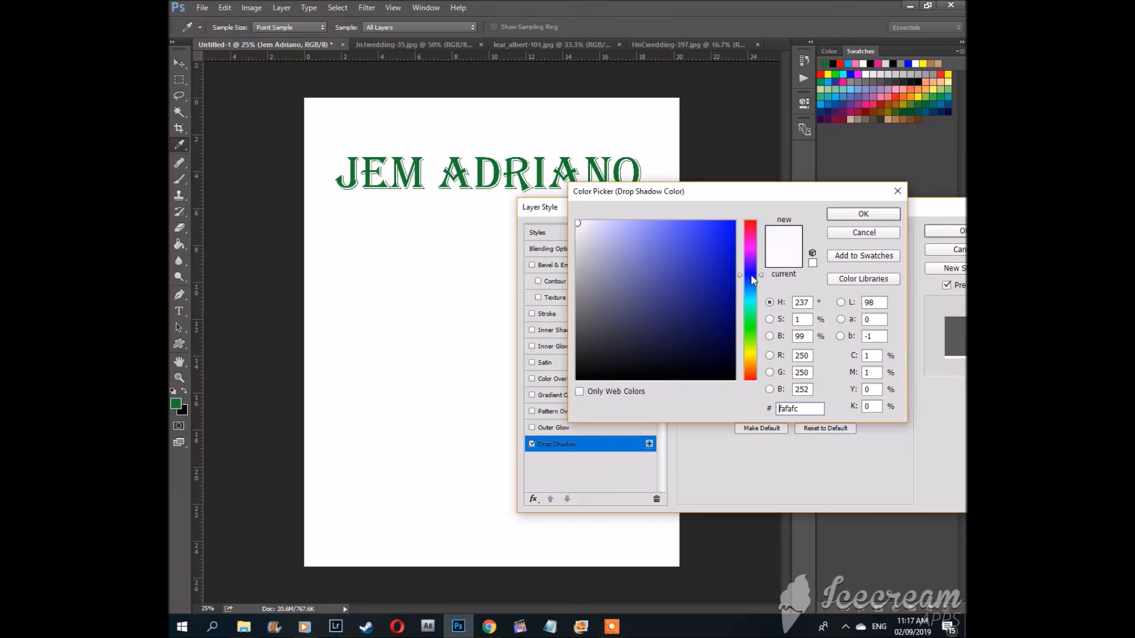
left_click(724, 239)
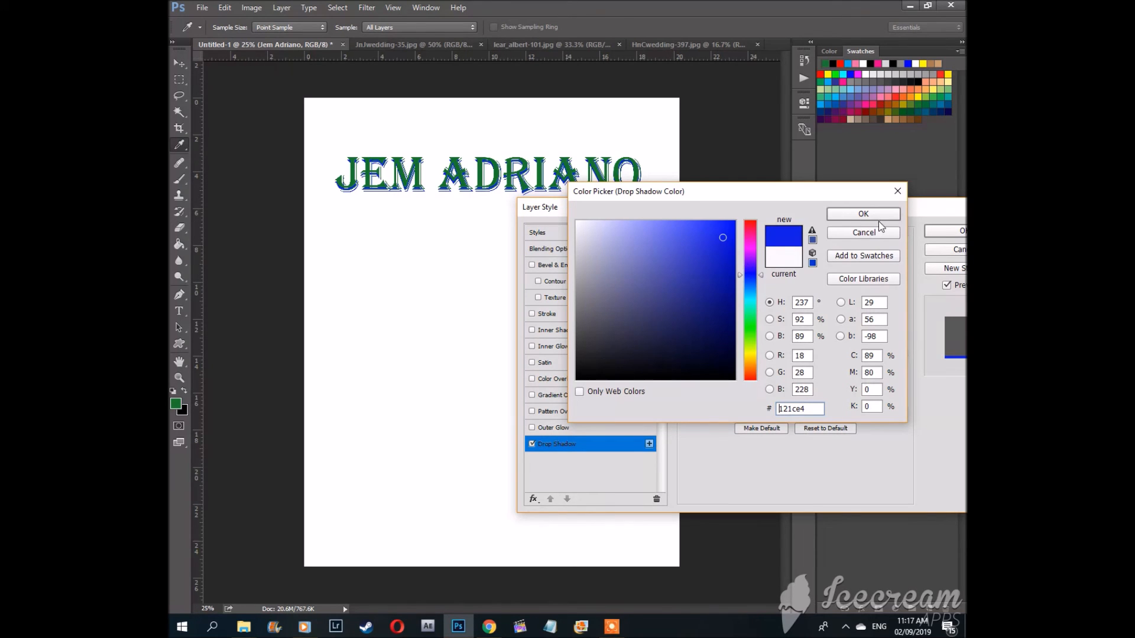
left_click(863, 215)
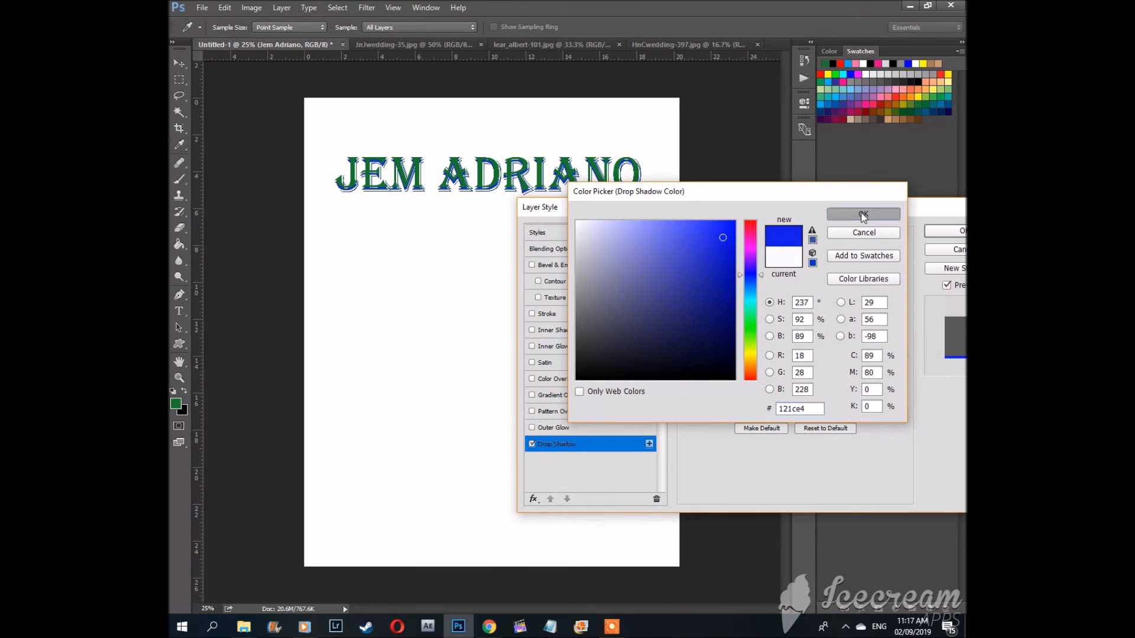